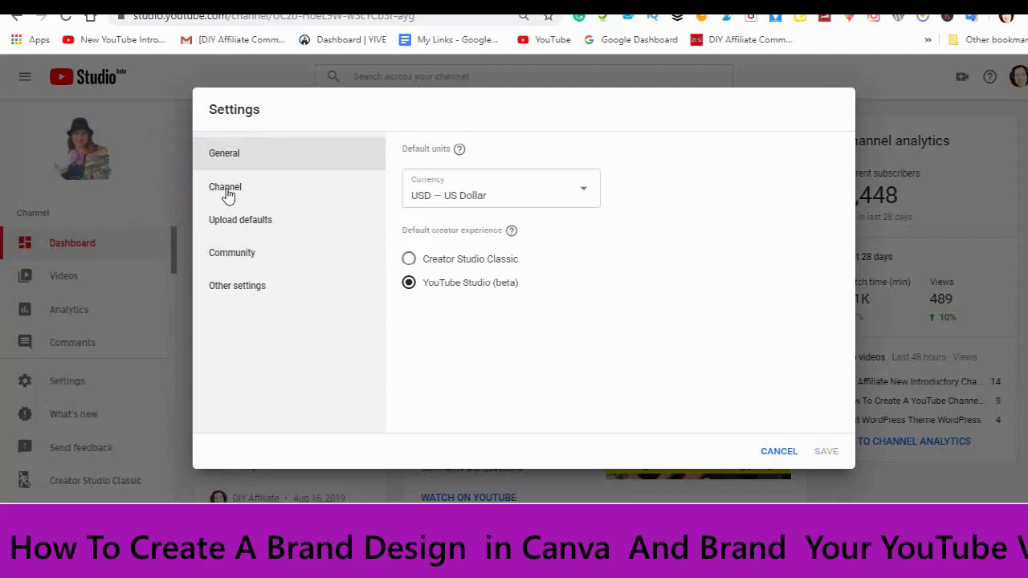
Open the channel's branding settings and choose the image "Subscribe (1)" as the video watermark.
left_click(225, 187)
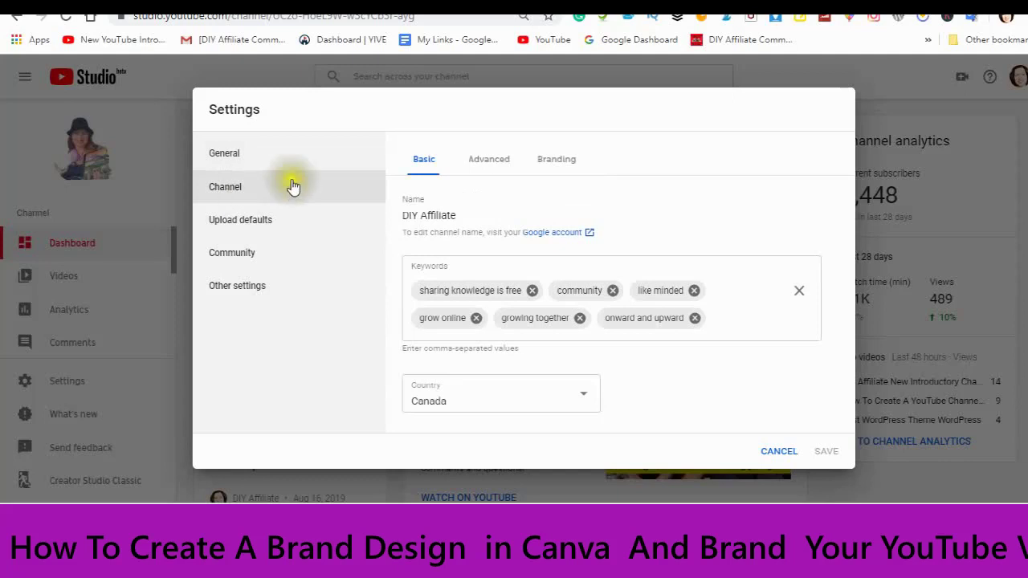
left_click(554, 165)
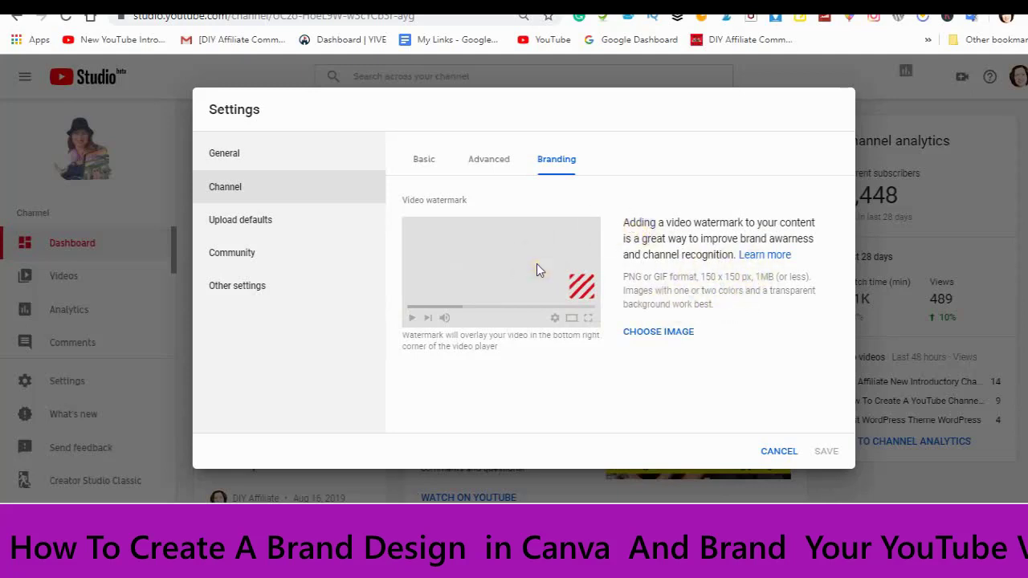
left_click(651, 336)
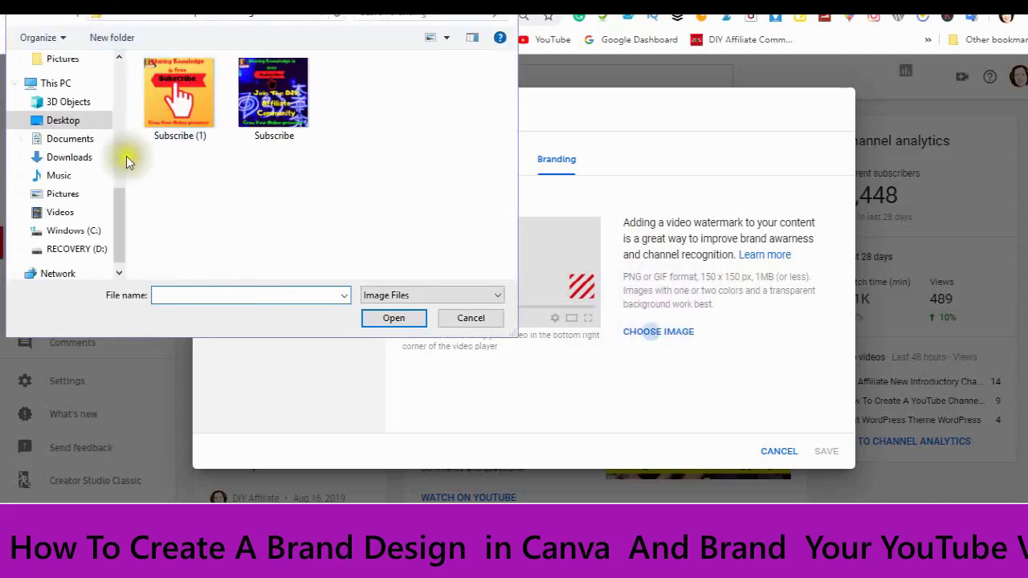
left_click(176, 103)
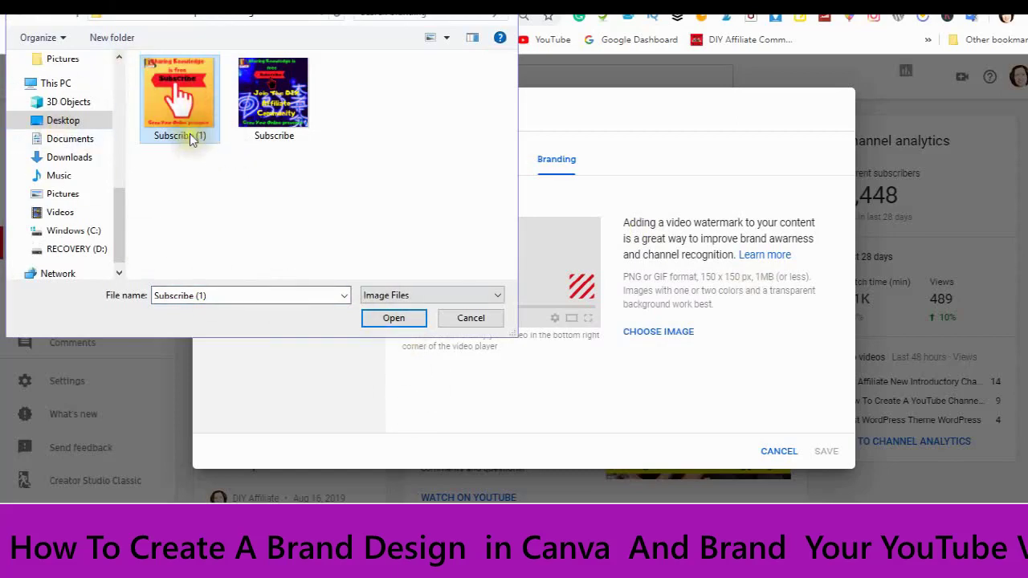
left_click(407, 318)
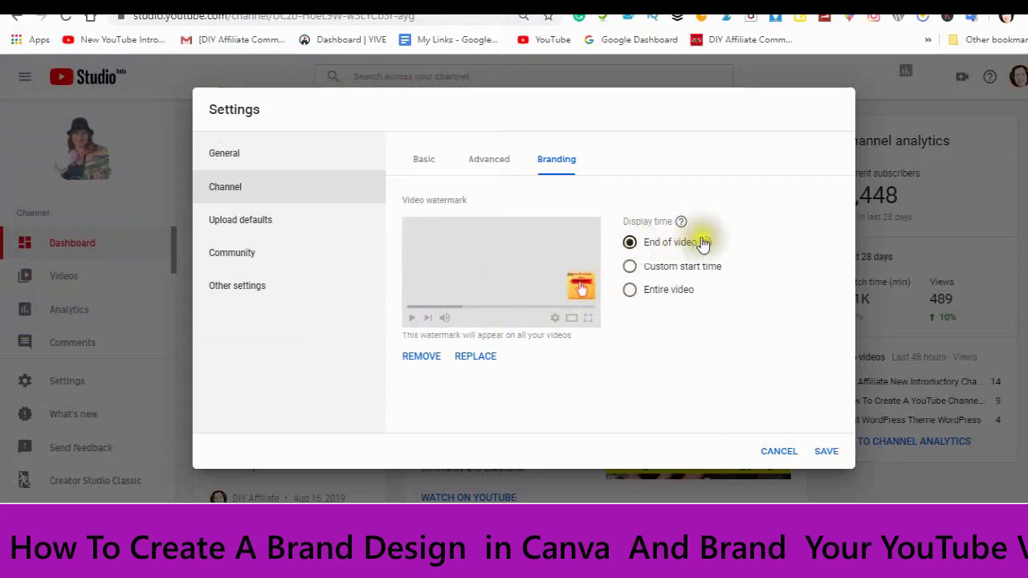
Set the watermark's display time to a custom start time of 00:20.
left_click(631, 270)
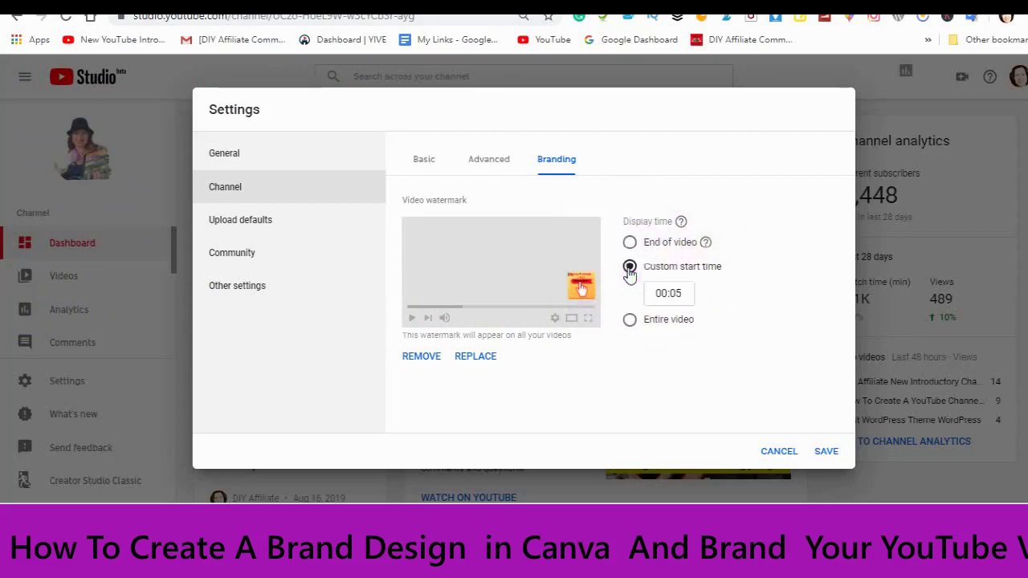
left_click(673, 279)
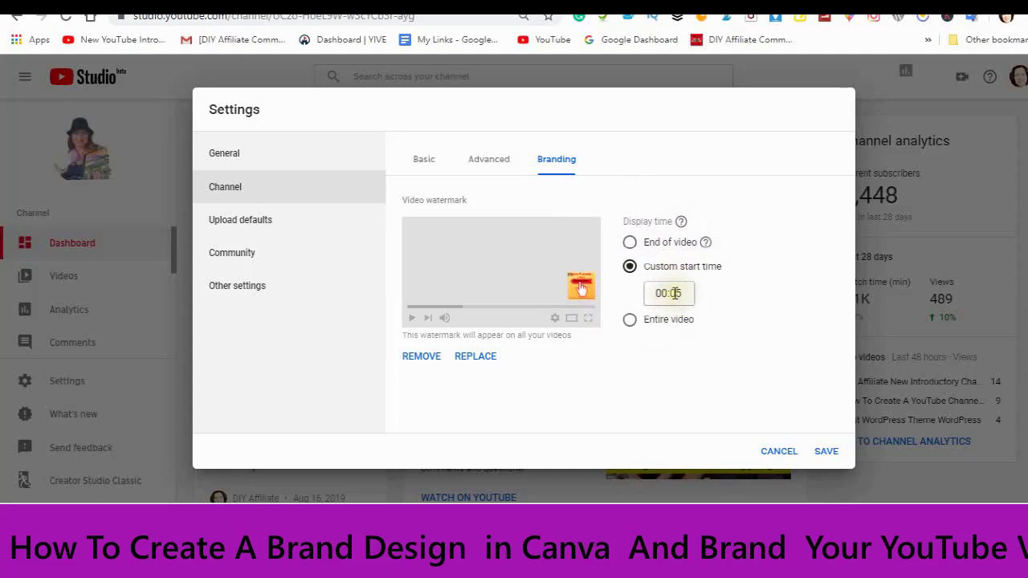
left_click(667, 294)
left_click_drag(667, 294, 696, 285)
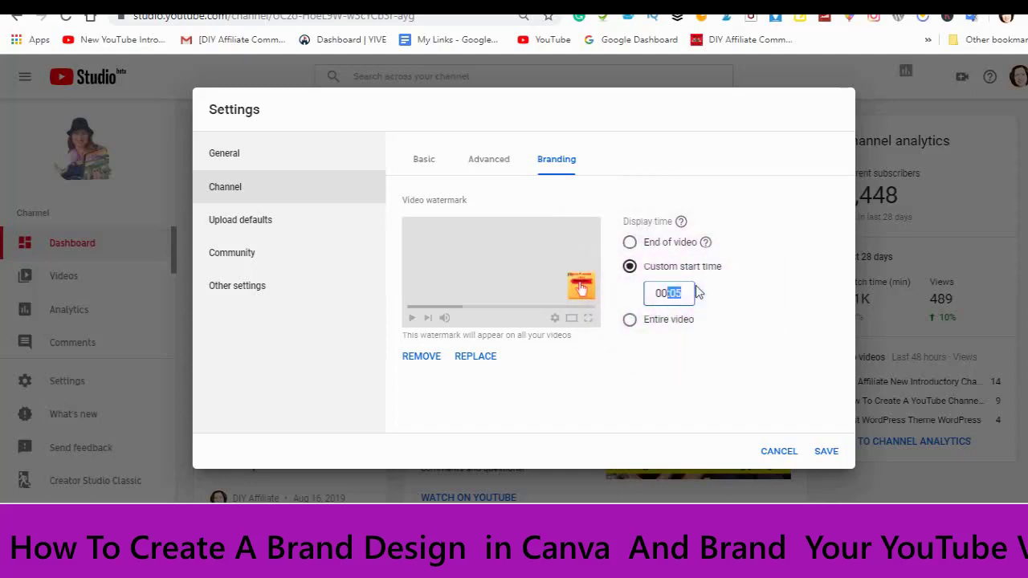
type("20")
double_click(669, 294)
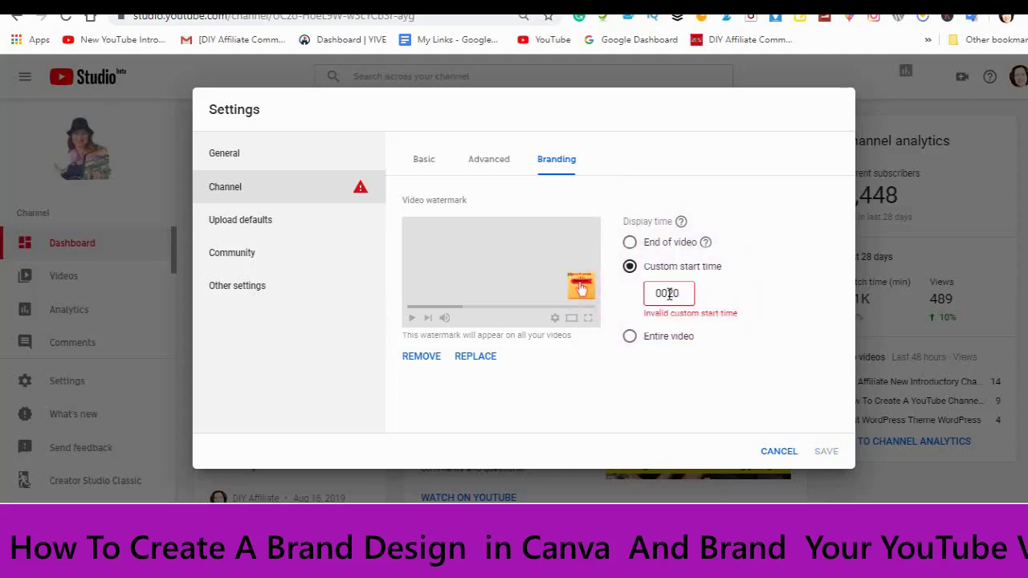
type(":")
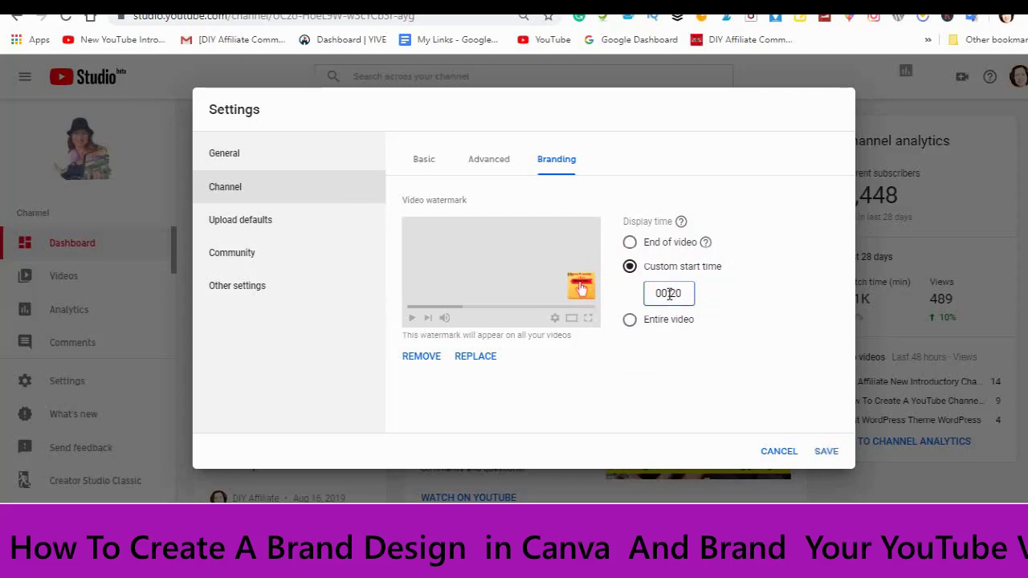
Set the watermark to display for the entire video and save the channel settings.
left_click(630, 321)
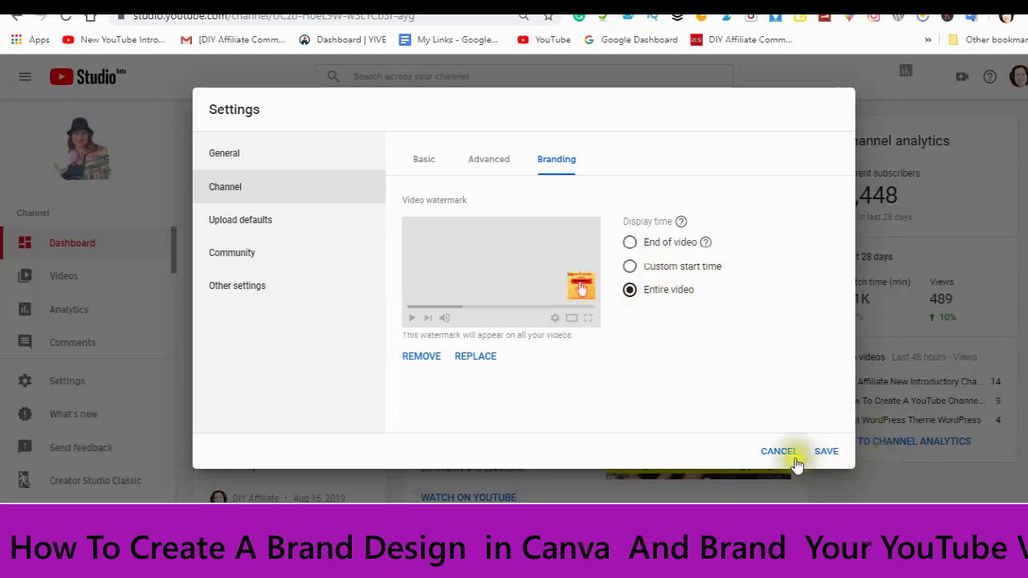
left_click(827, 452)
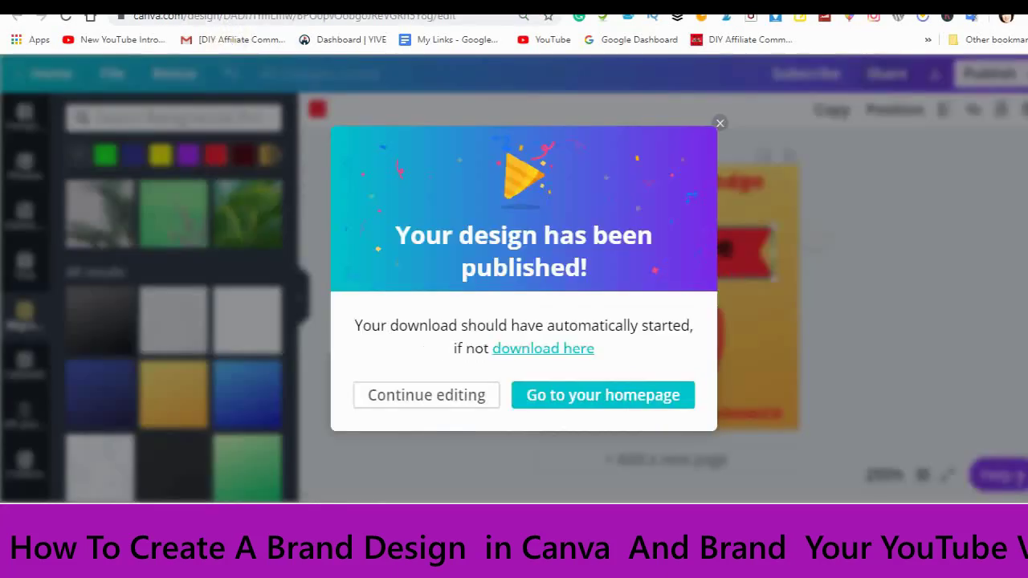
Switch to Canva, leave the published design for the home page, and create a custom 150 × 150 px design.
left_click(409, 395)
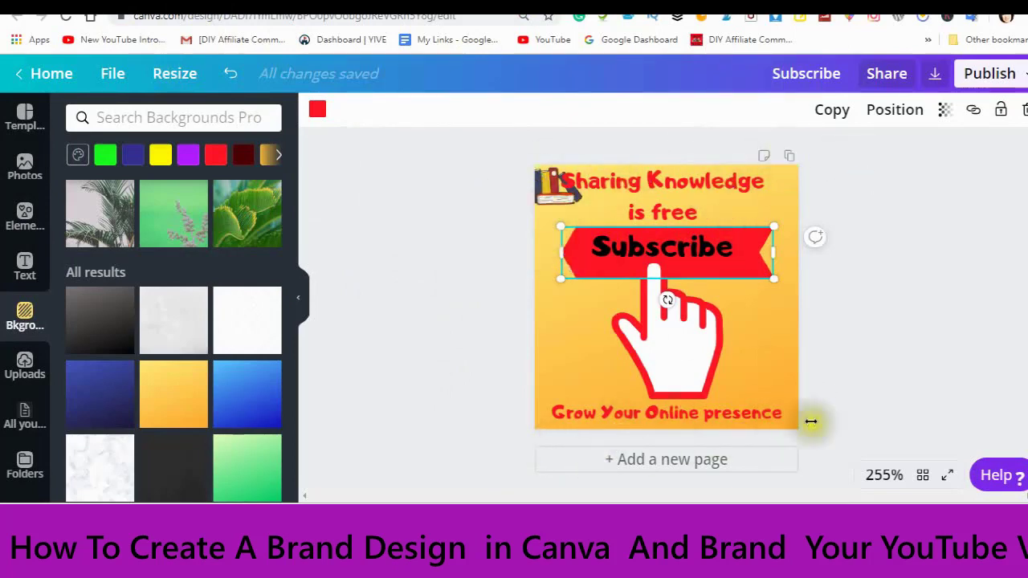
left_click(23, 80)
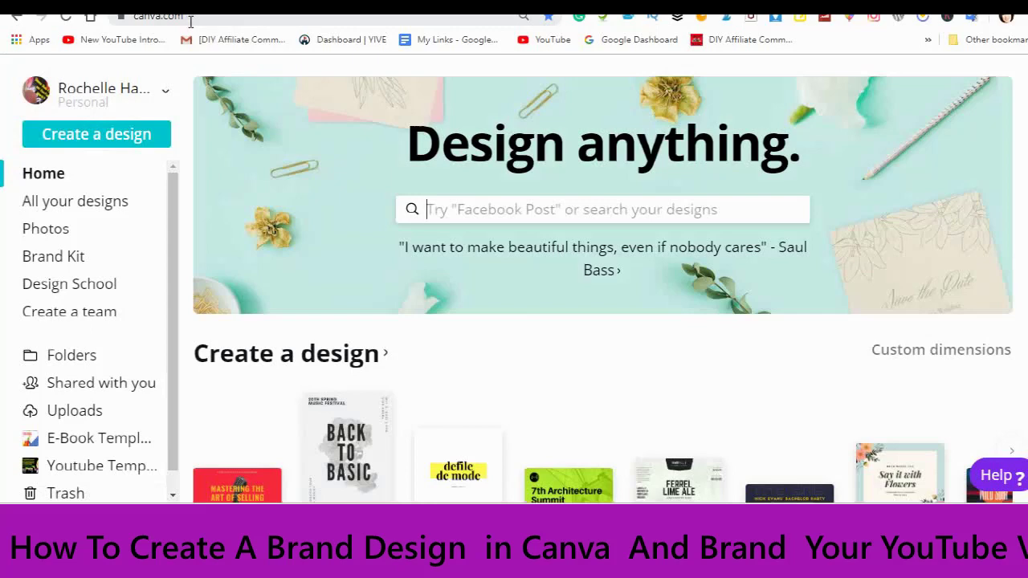
left_click(86, 141)
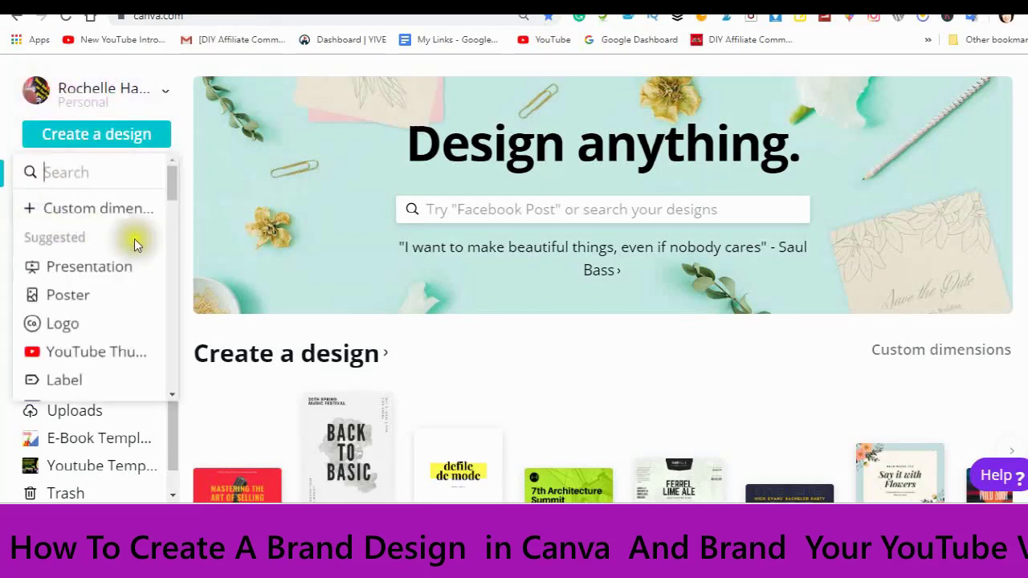
left_click(89, 212)
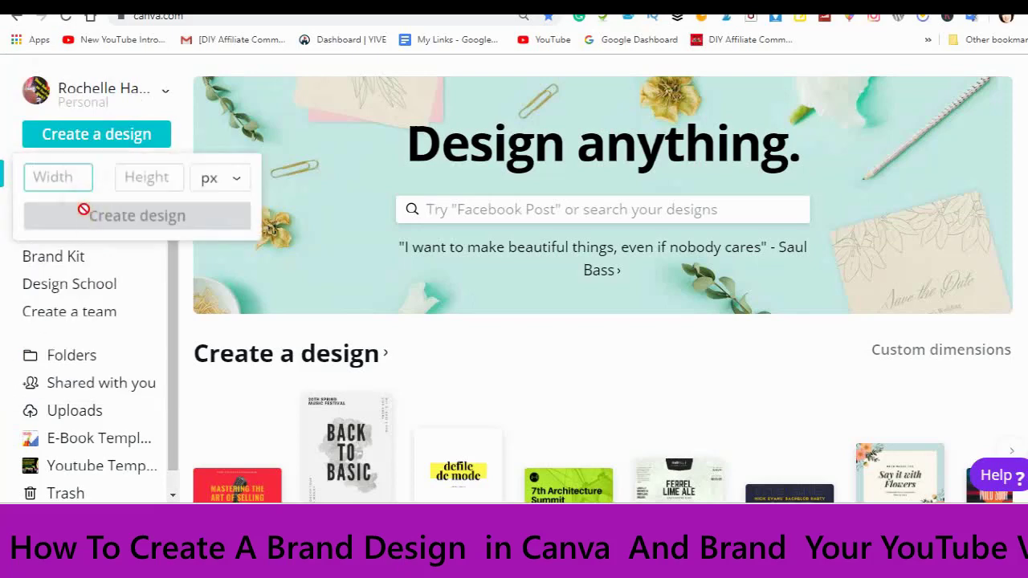
left_click(58, 178)
type("150")
left_click(127, 177)
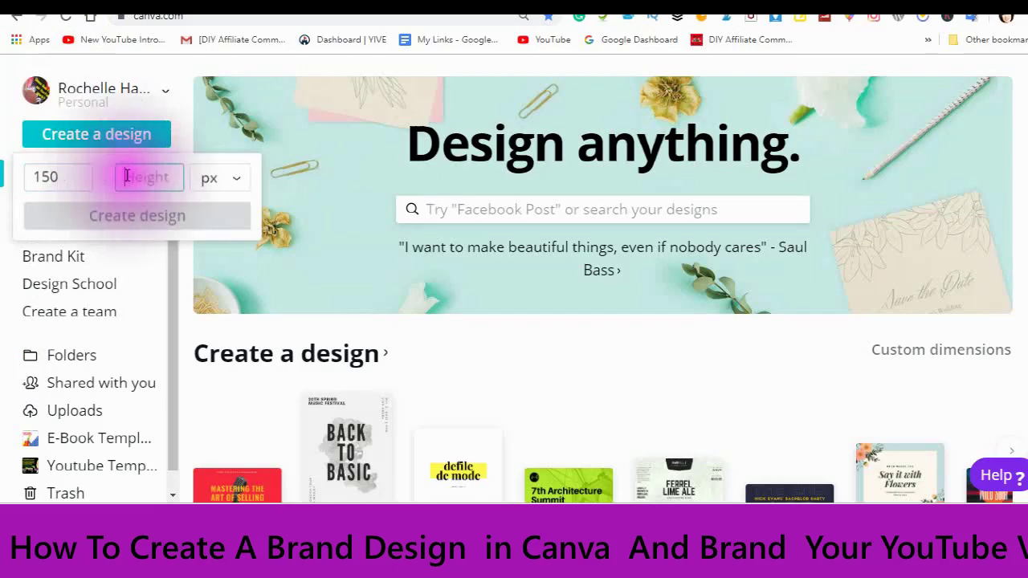
type("150")
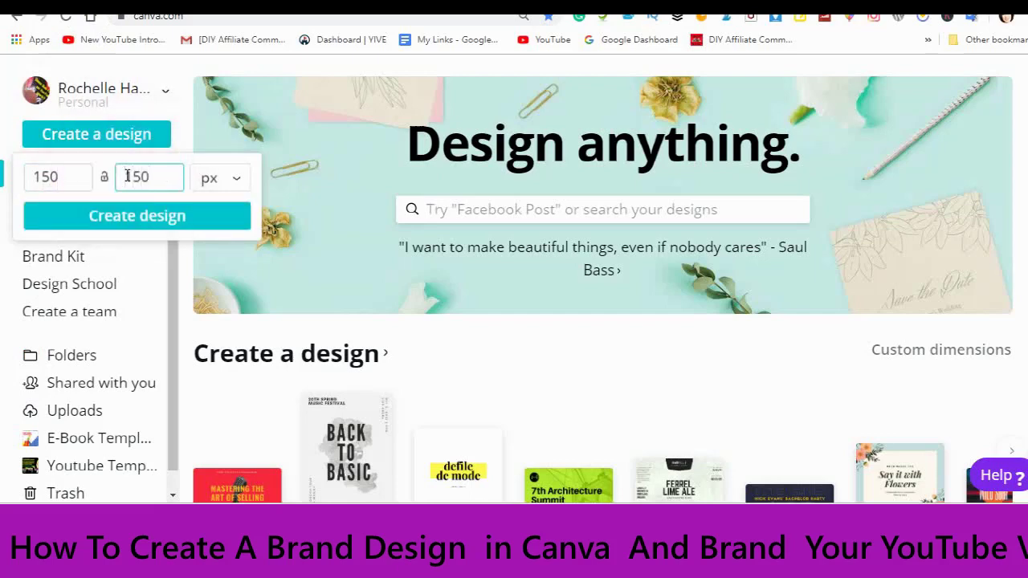
left_click(142, 216)
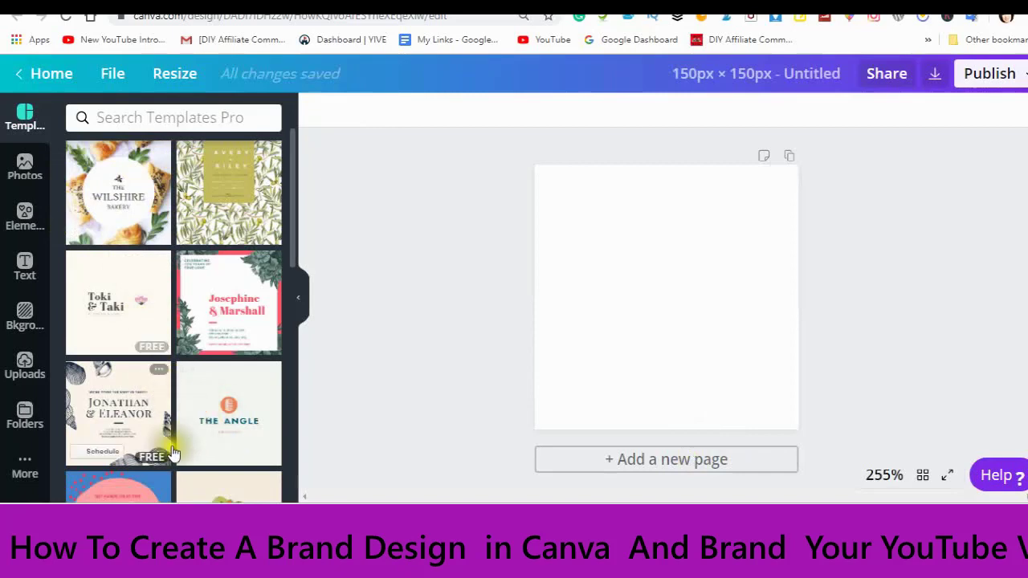
Apply the beige "The Rodrup Group" template to the blank page.
scroll(172, 410, "down", 2)
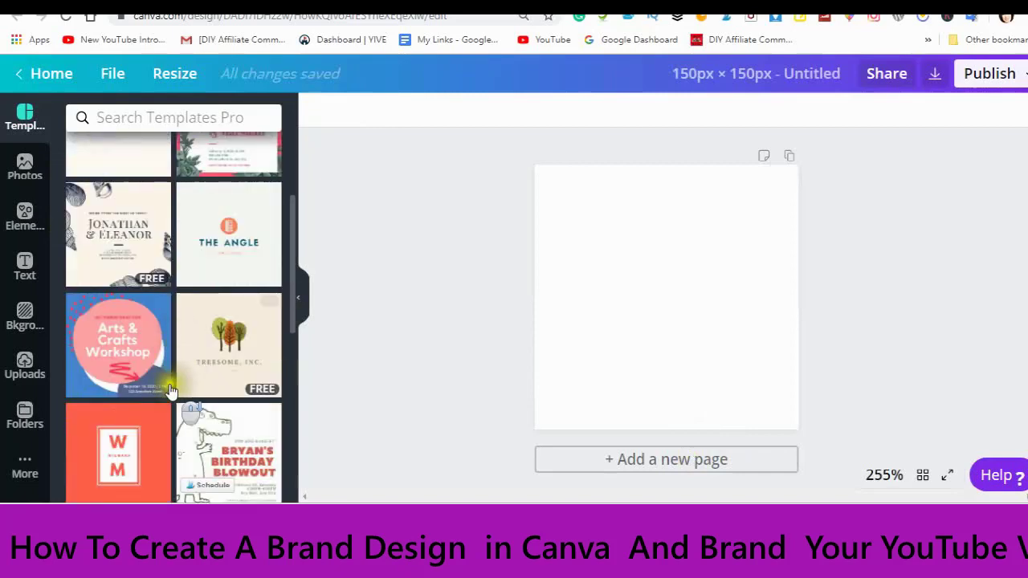
scroll(161, 392, "down", 3)
scroll(159, 386, "down", 1)
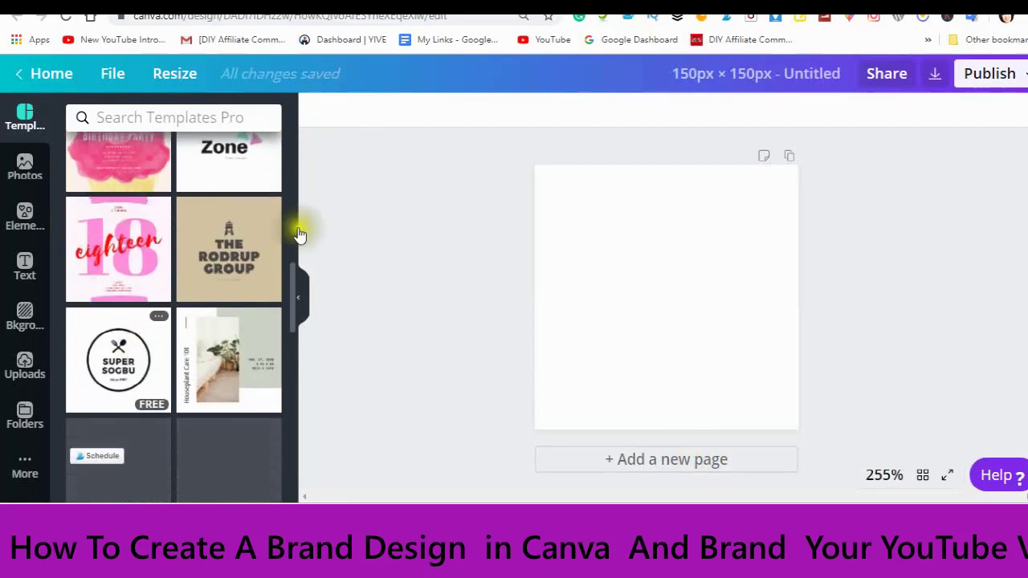
left_click(229, 269)
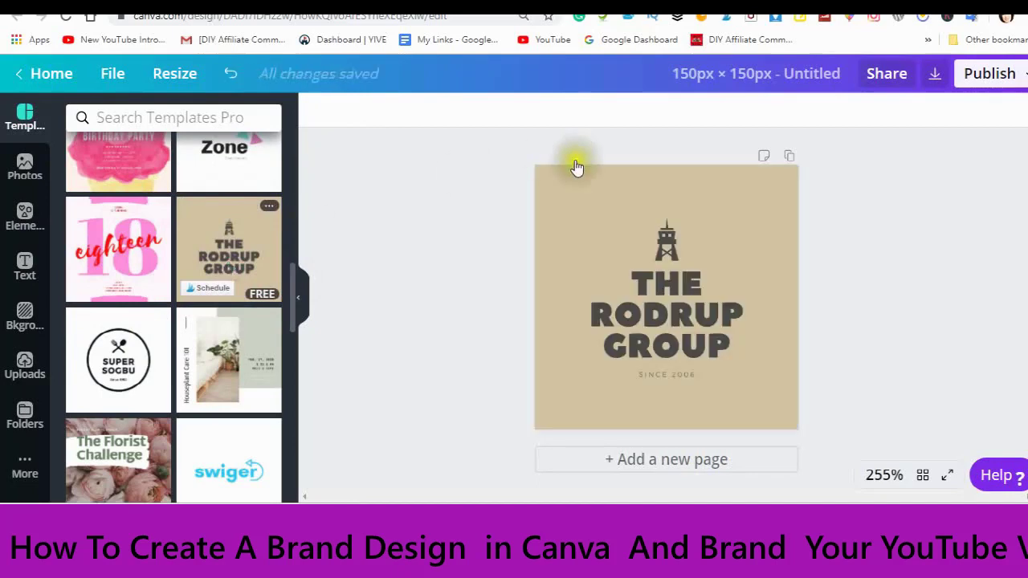
Replace the template's main heading text with "THE DIY AFFILIATE".
left_click(641, 322)
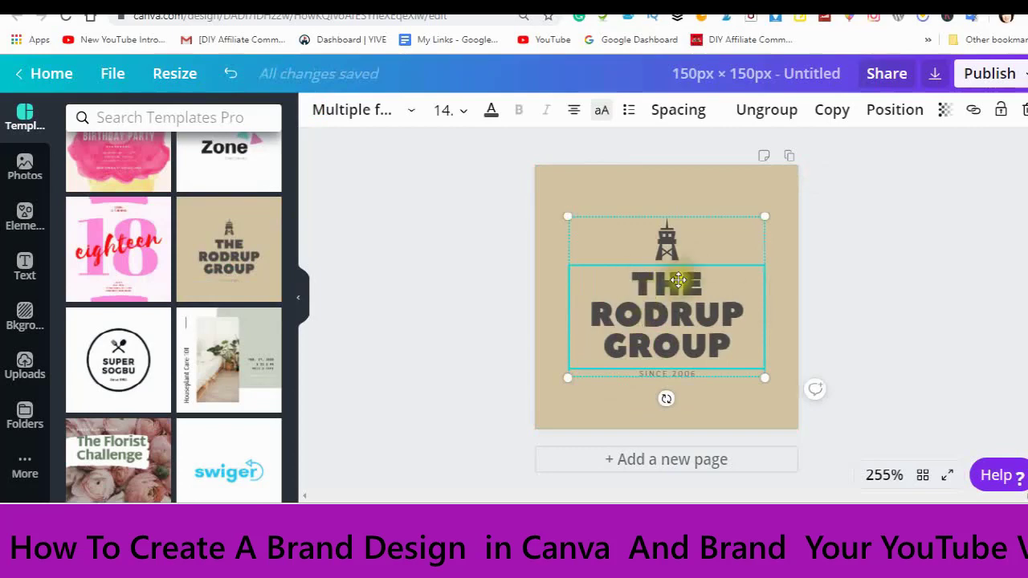
left_click(737, 338)
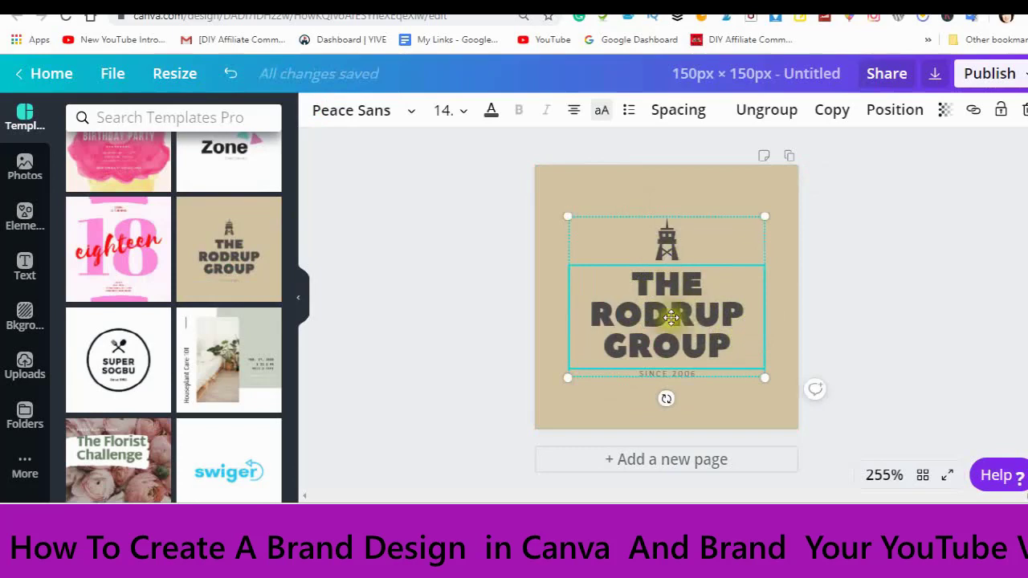
left_click(601, 316)
left_click_drag(736, 348, 601, 269)
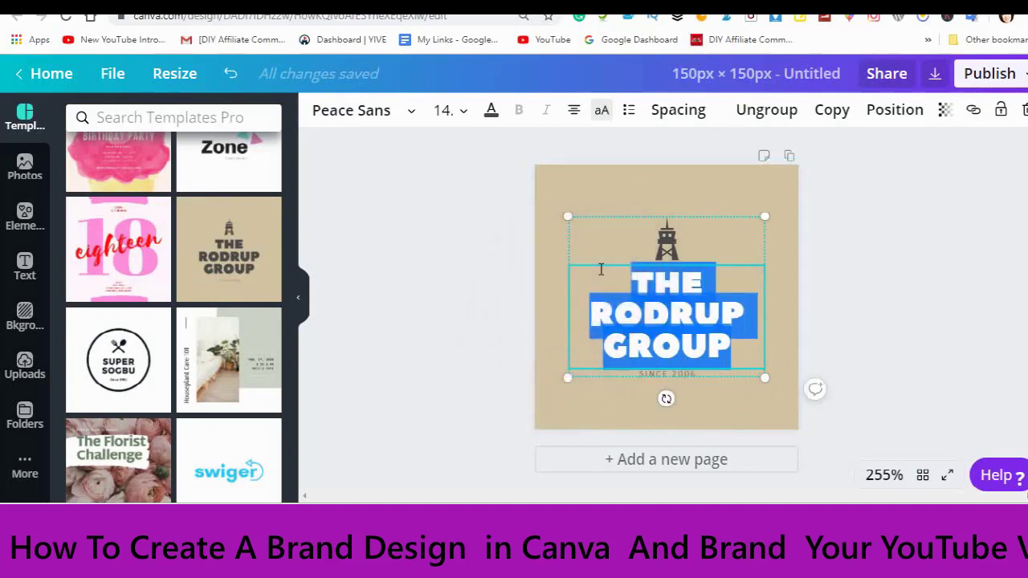
type("THE DIY")
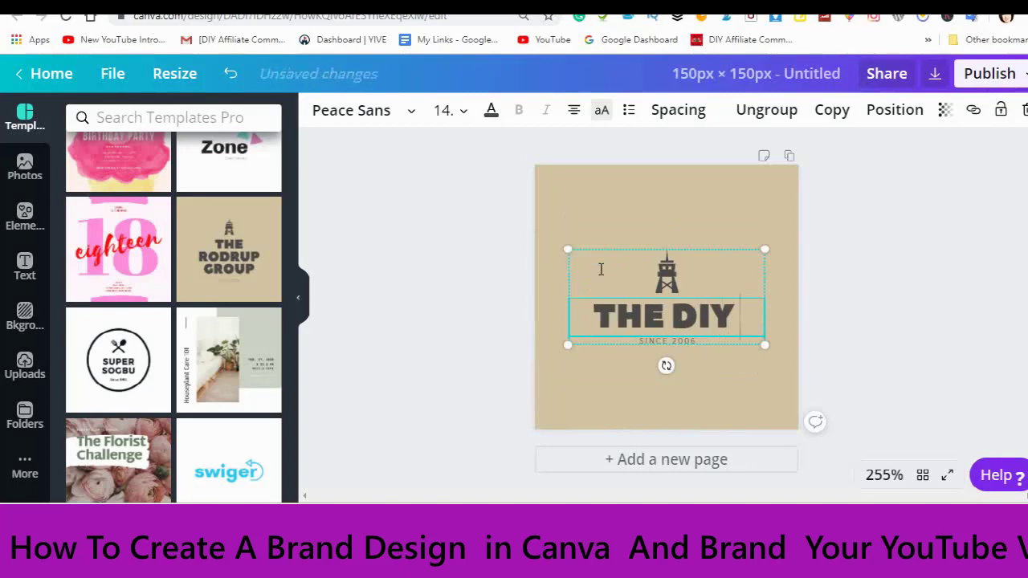
type(" AFFILIATE")
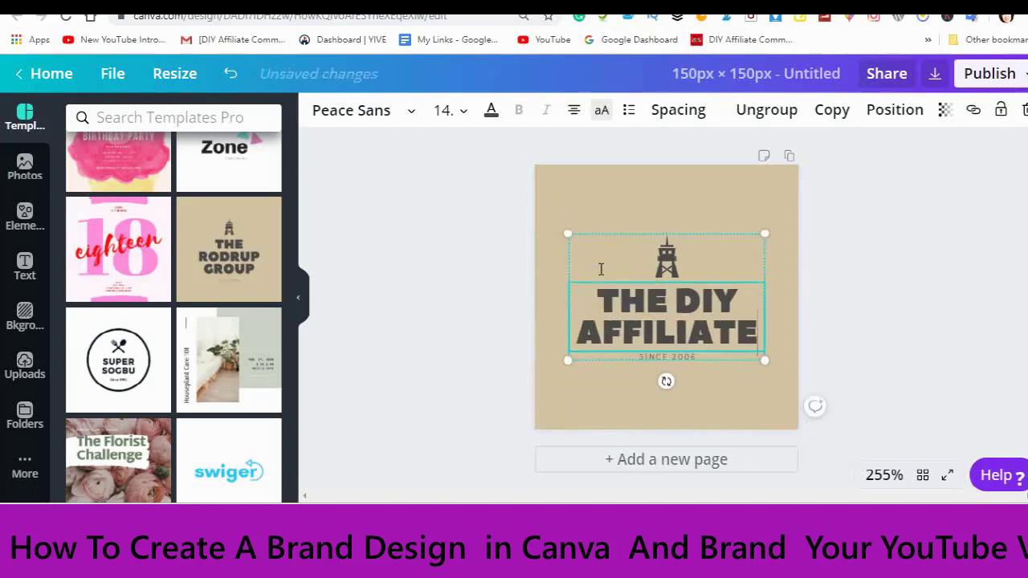
Browse the Elements library's categories and its Icons collection for a graphic to use in place of the tower icon.
left_click(665, 265)
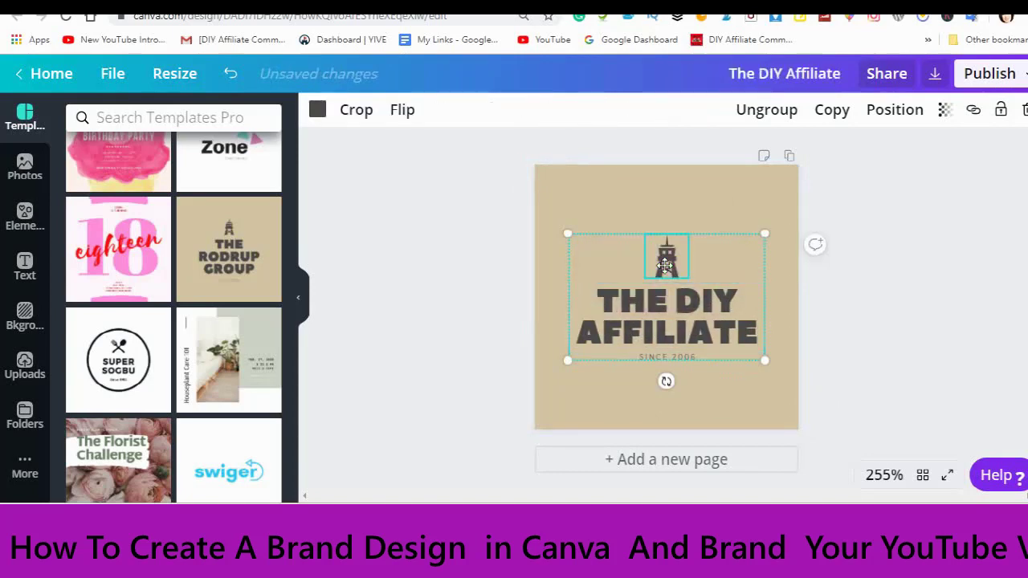
left_click(24, 215)
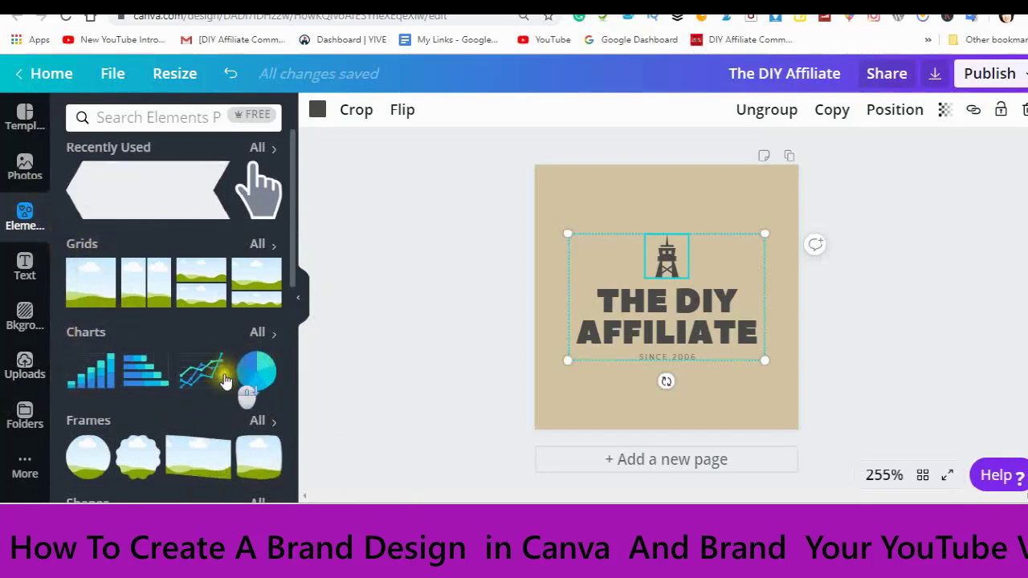
scroll(225, 380, "down", 5)
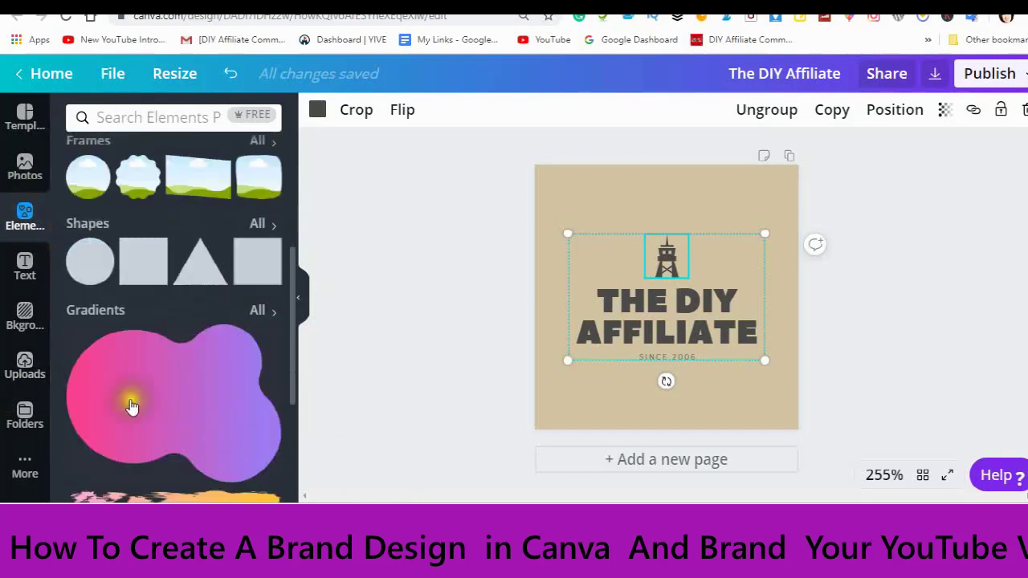
scroll(117, 317, "down", 3)
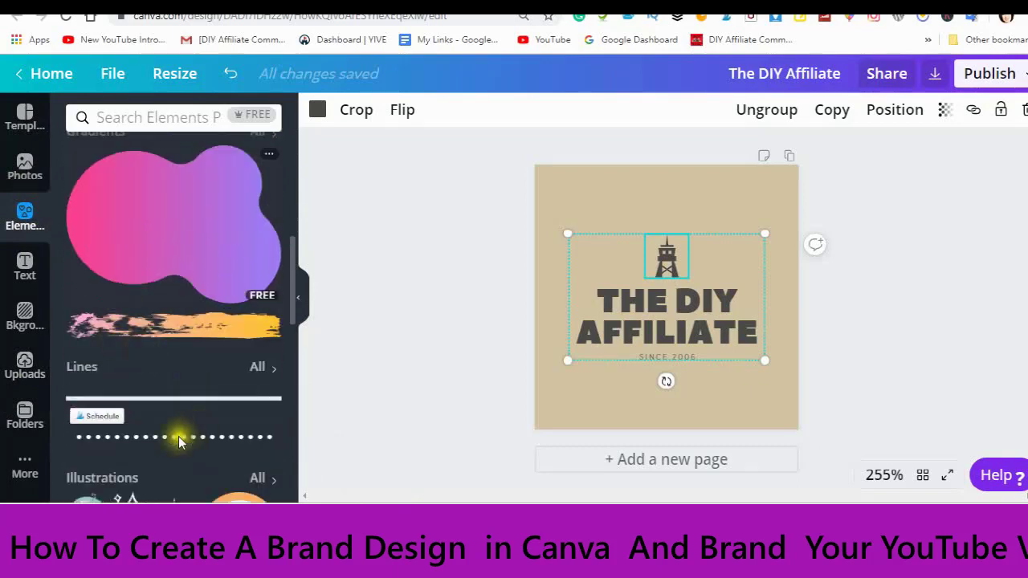
scroll(169, 419, "down", 2)
scroll(161, 413, "down", 1)
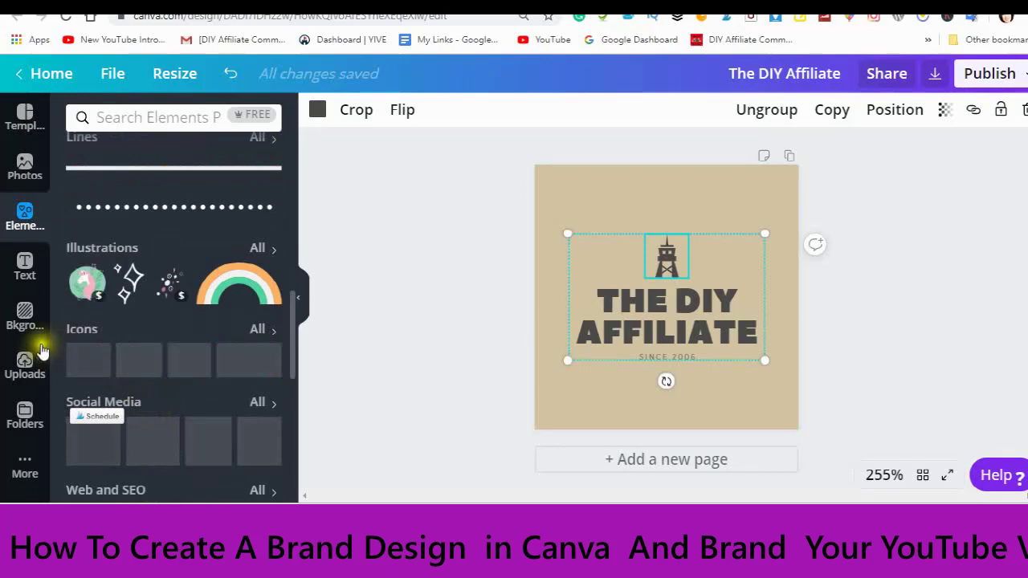
scroll(69, 322, "down", 3)
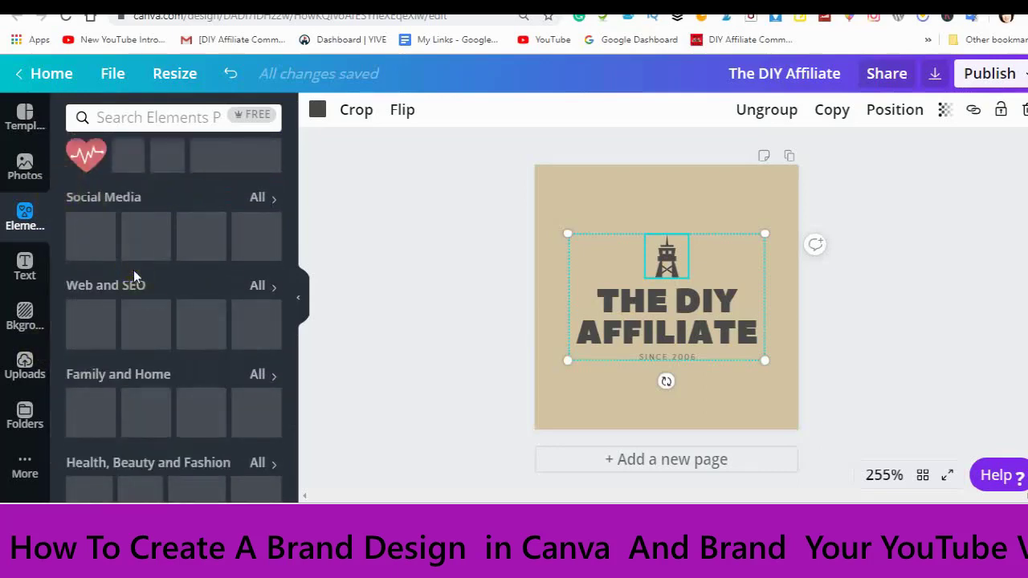
scroll(133, 270, "up", 2)
scroll(133, 270, "down", 2)
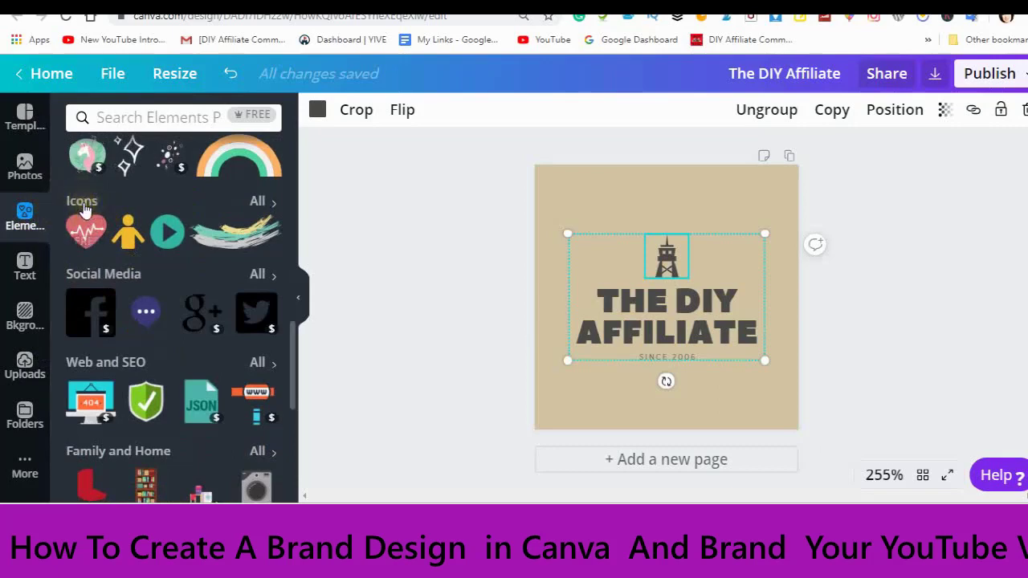
left_click(84, 209)
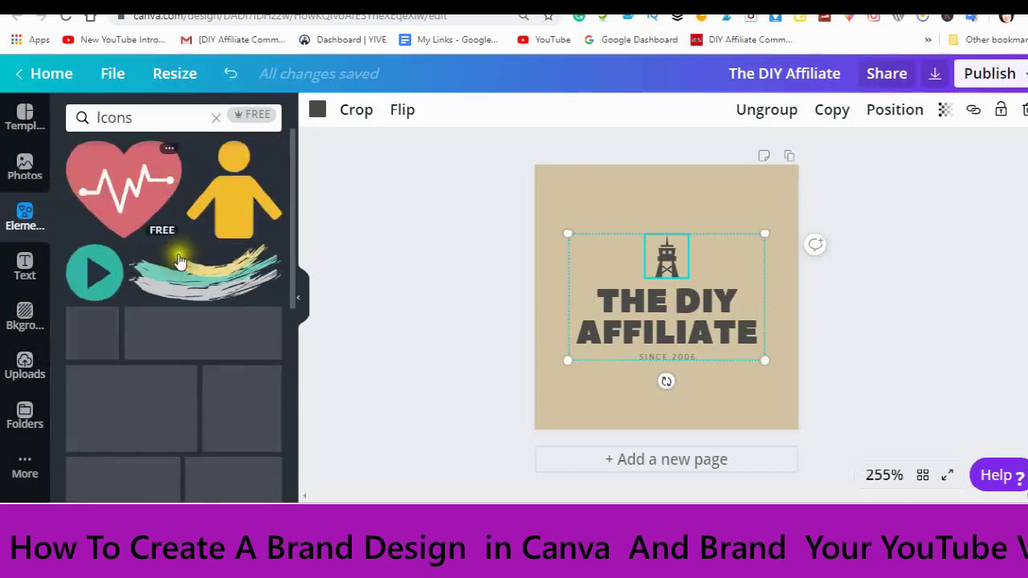
scroll(172, 273, "down", 3)
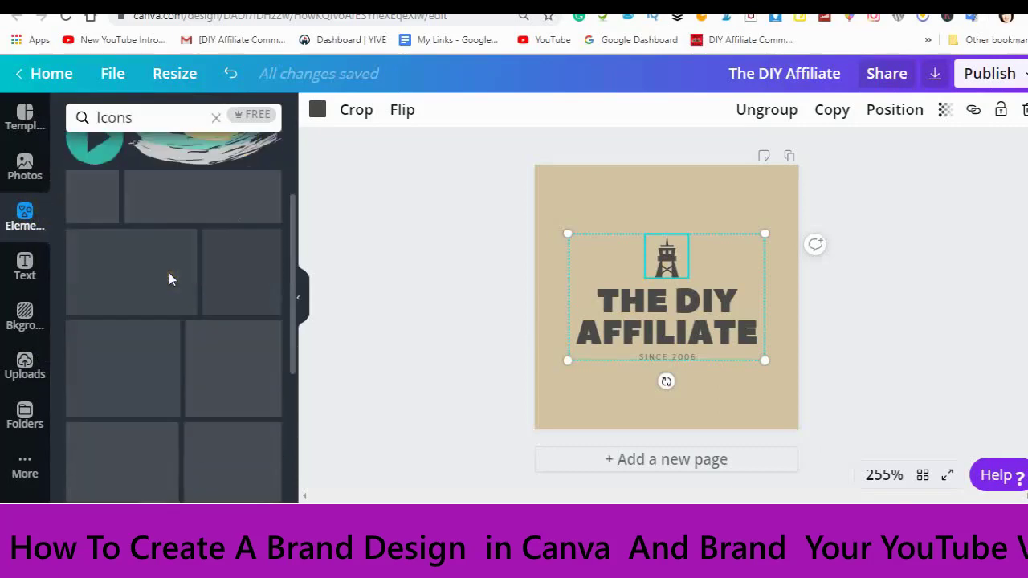
scroll(145, 290, "up", 2)
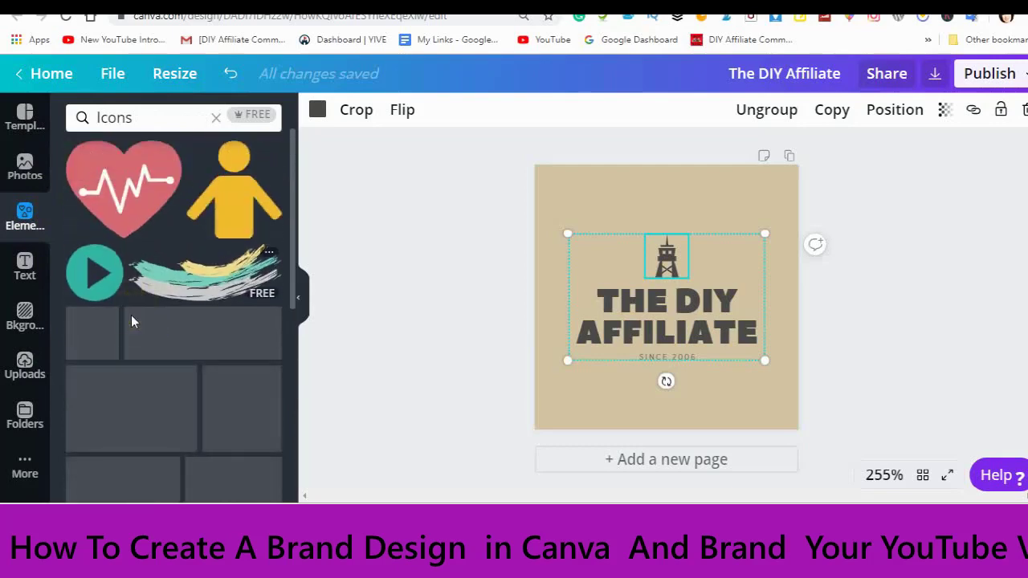
scroll(131, 314, "down", 4)
scroll(127, 314, "up", 4)
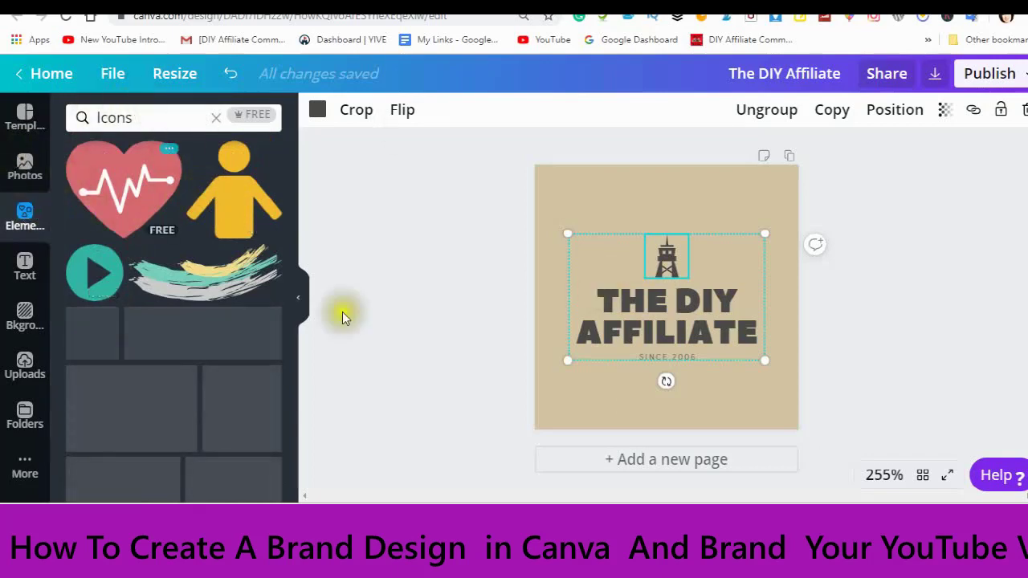
Add a subheading text box to the page and set its font to Abril Fatface.
left_click(25, 273)
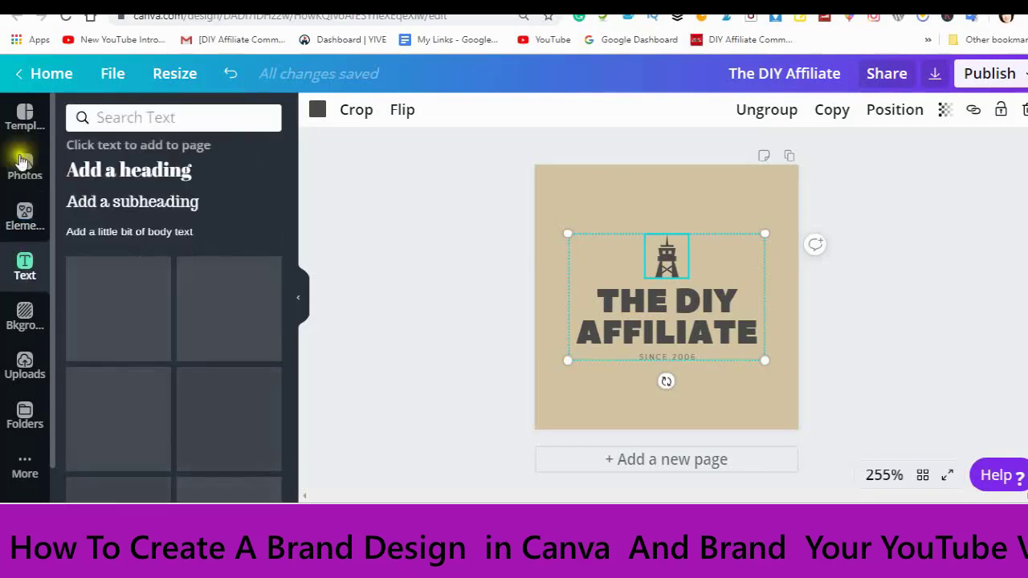
left_click(113, 203)
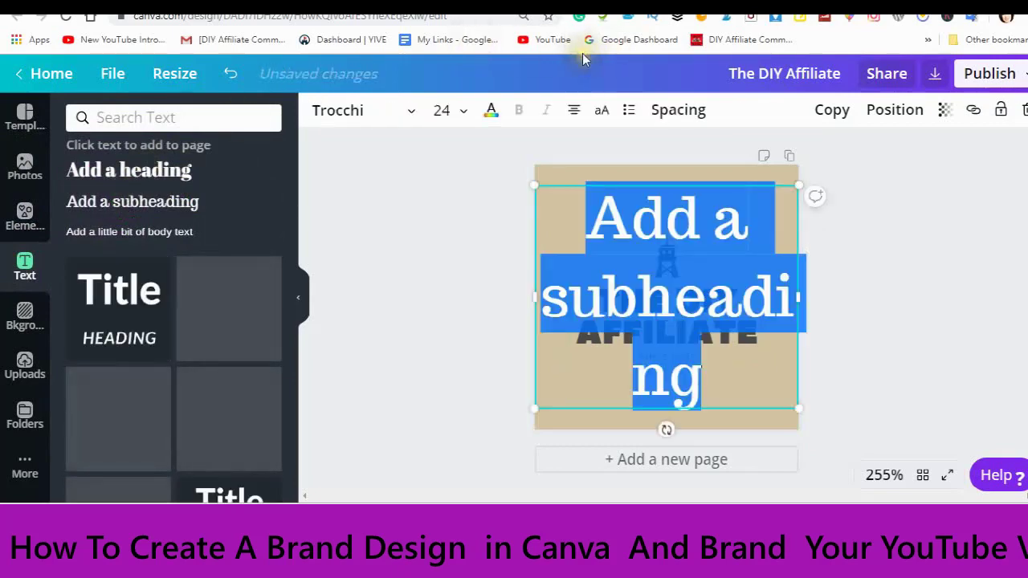
left_click(410, 114)
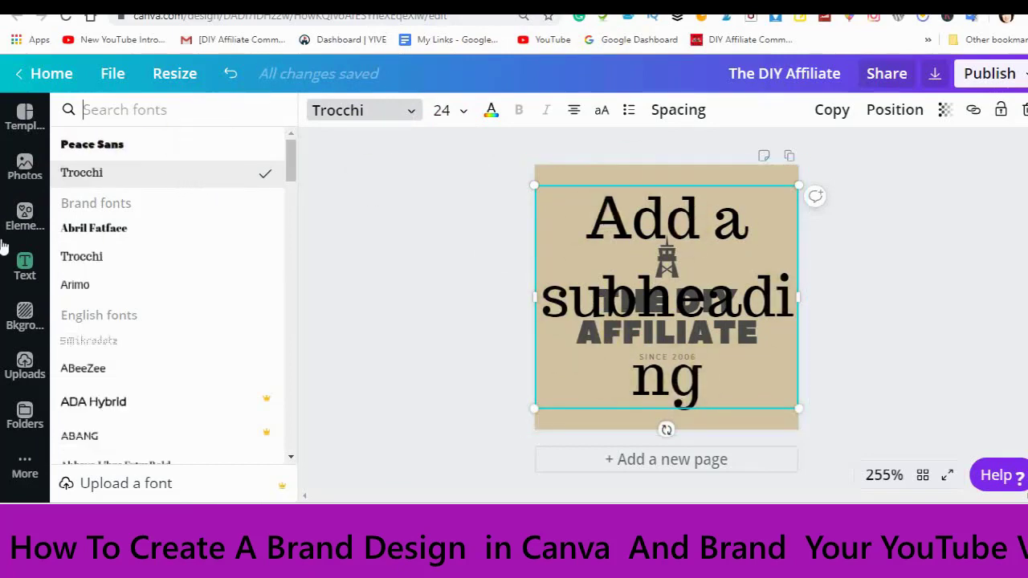
left_click(81, 230)
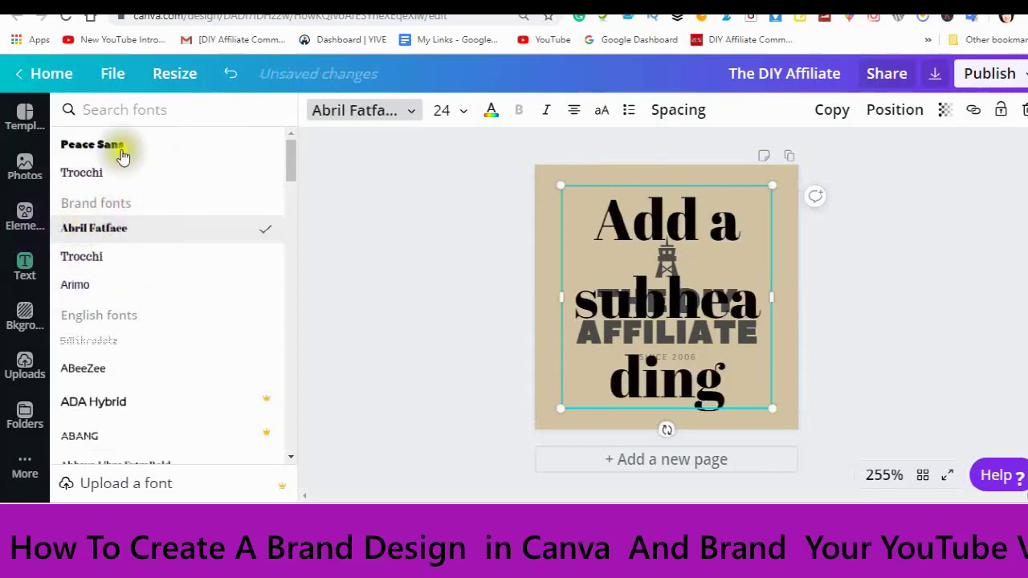
Try font sizes 8, 10 and 18 on the subheading, settling on size 16.
left_click(463, 112)
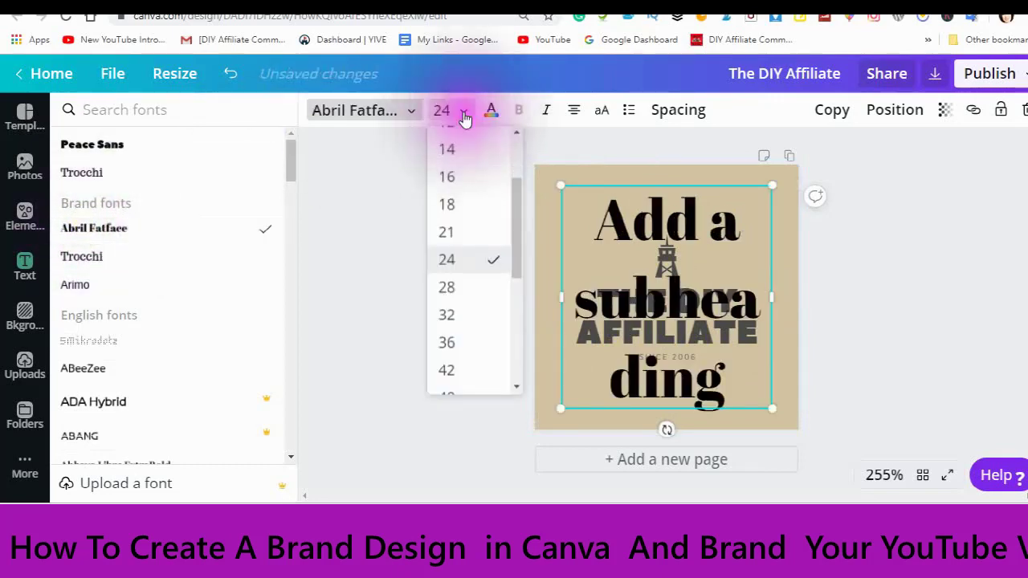
scroll(442, 180, "up", 3)
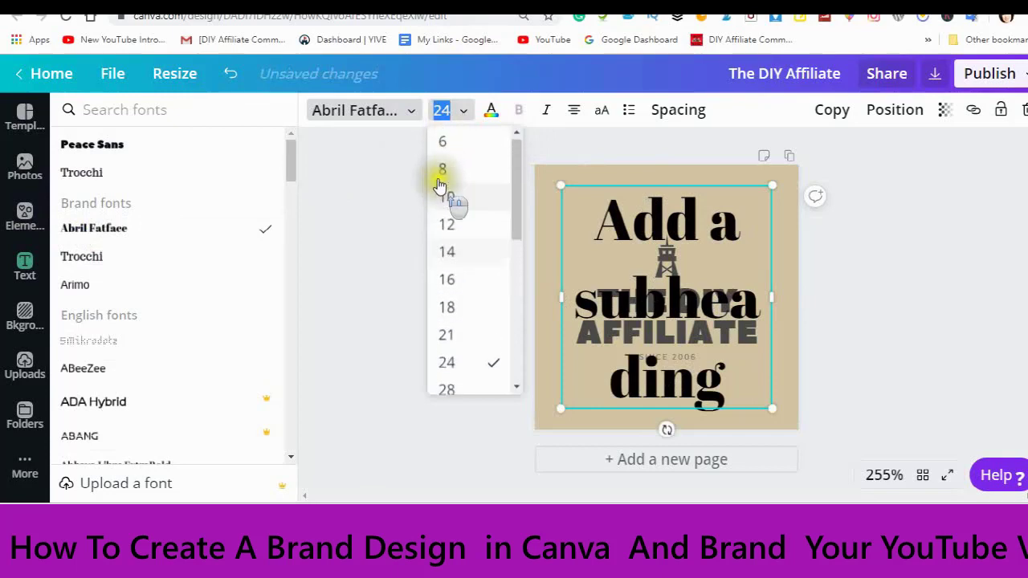
left_click(442, 175)
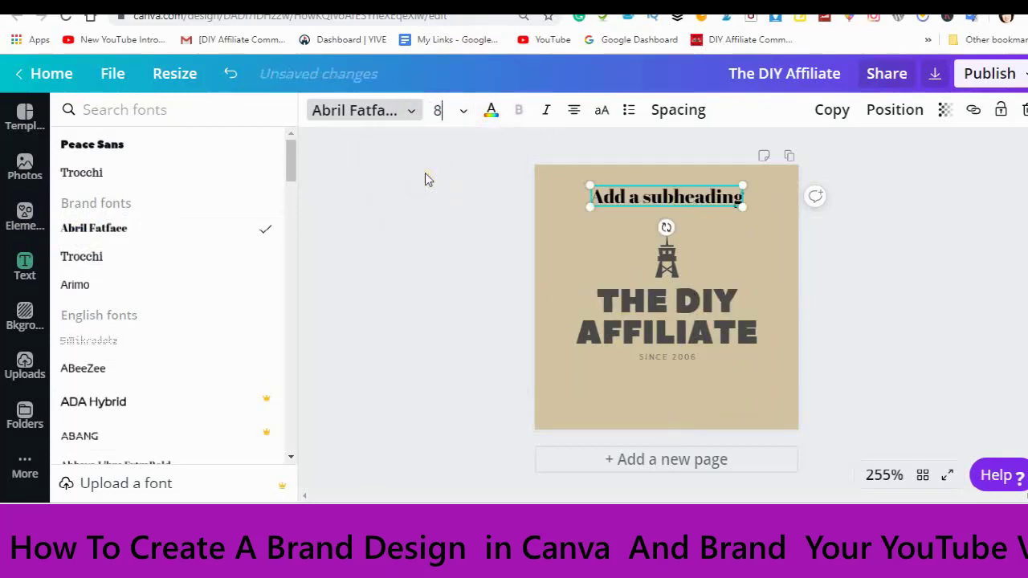
left_click(464, 114)
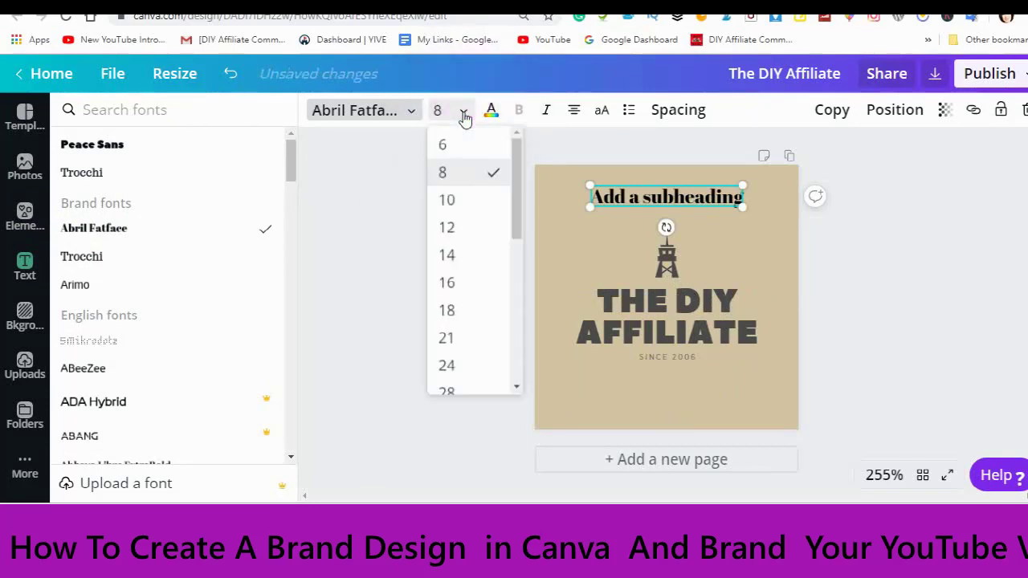
left_click(452, 201)
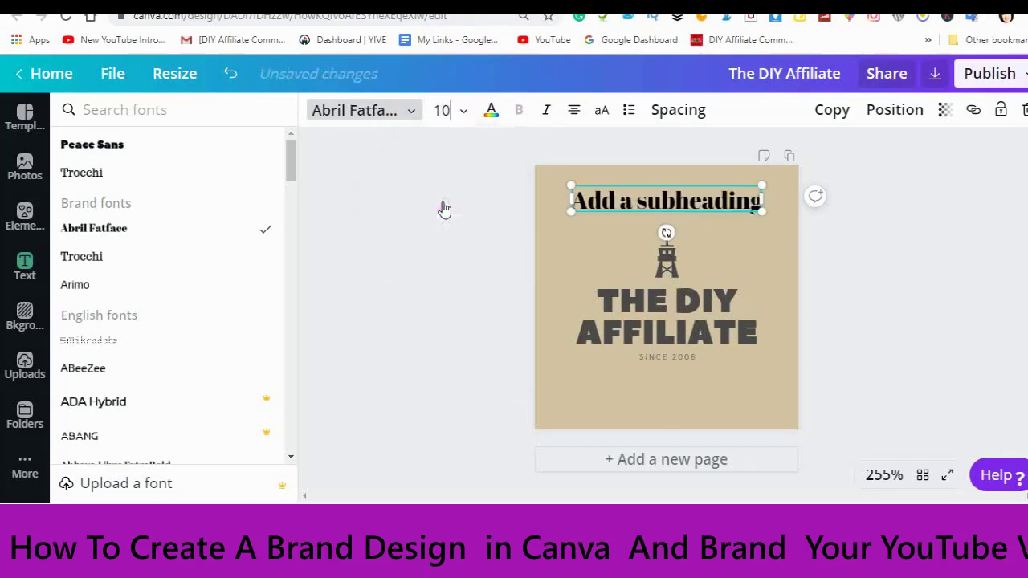
left_click(463, 118)
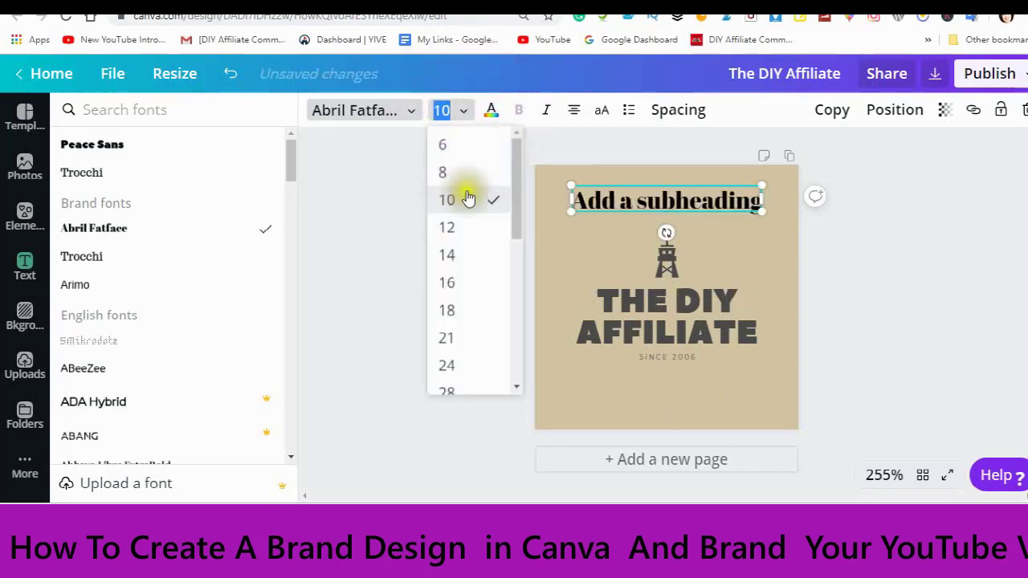
left_click(443, 311)
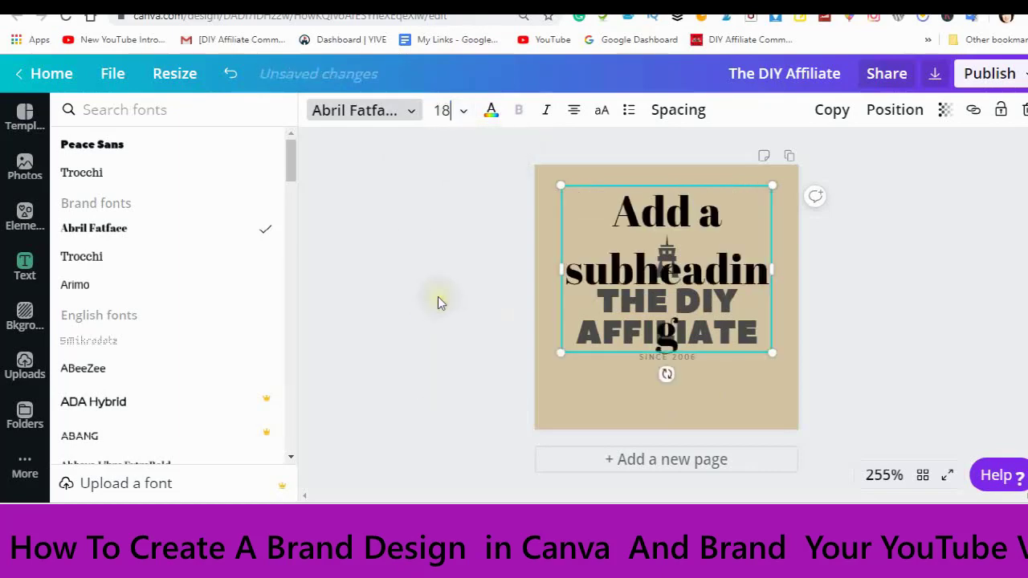
left_click(465, 113)
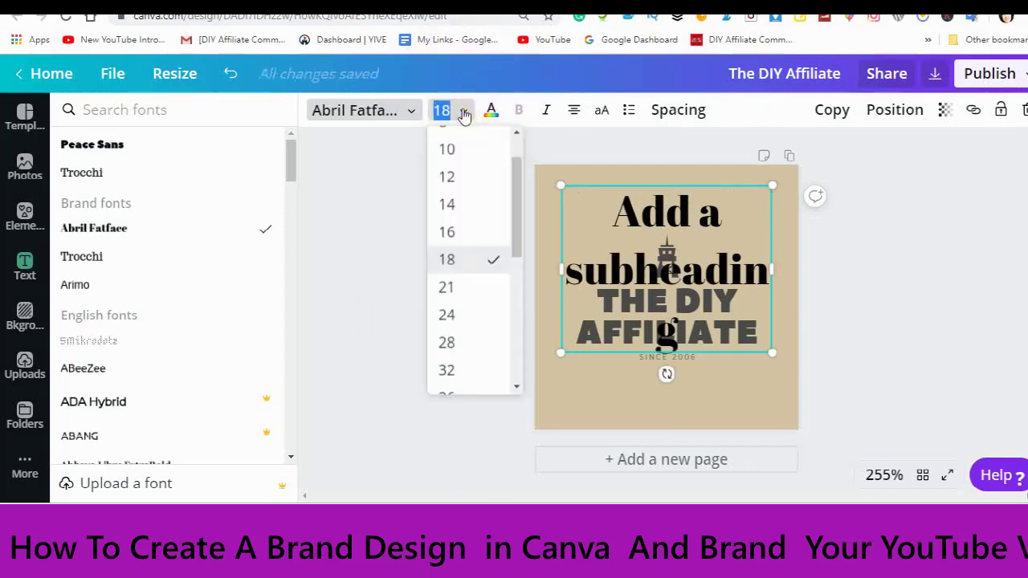
left_click(443, 232)
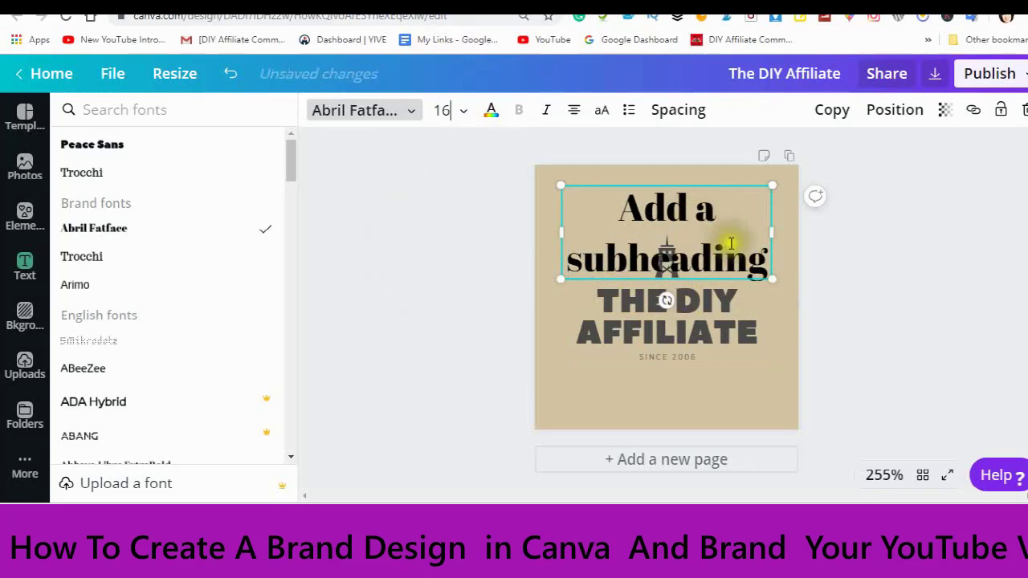
Replace the subheading's placeholder text with "Subscribe".
left_click(776, 271)
left_click(678, 267)
left_click_drag(678, 266, 571, 206)
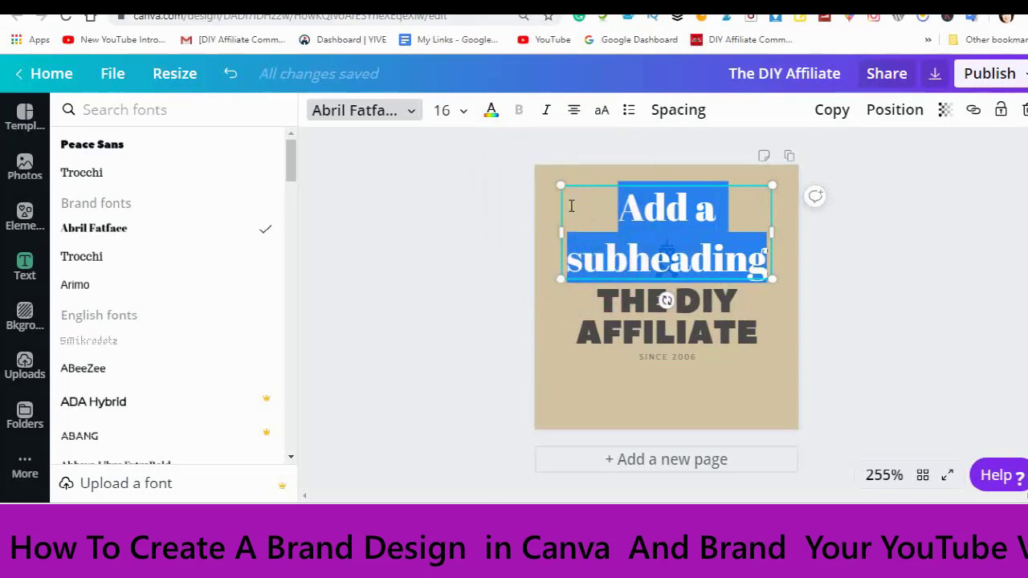
type("S")
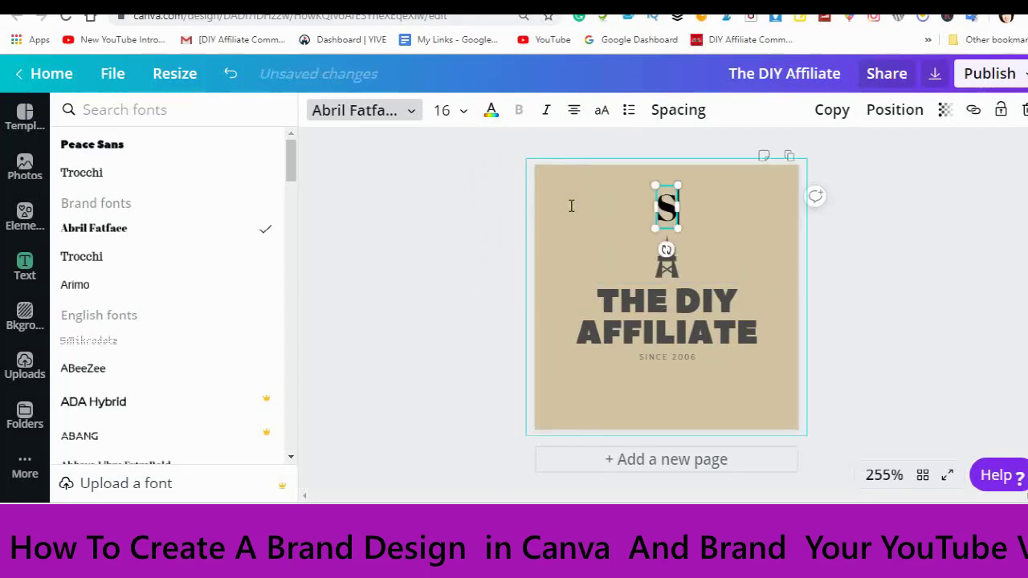
type("ubscri")
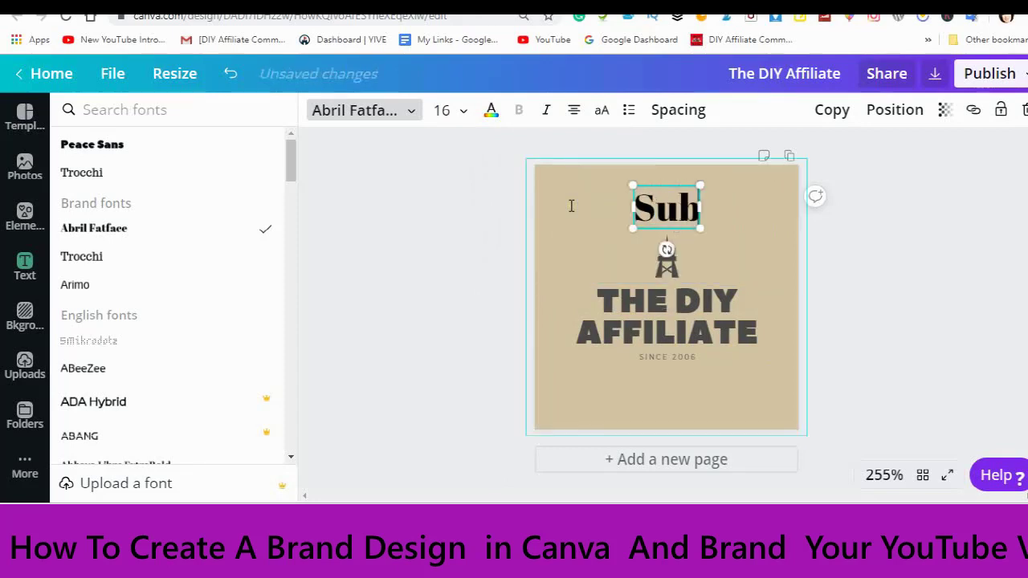
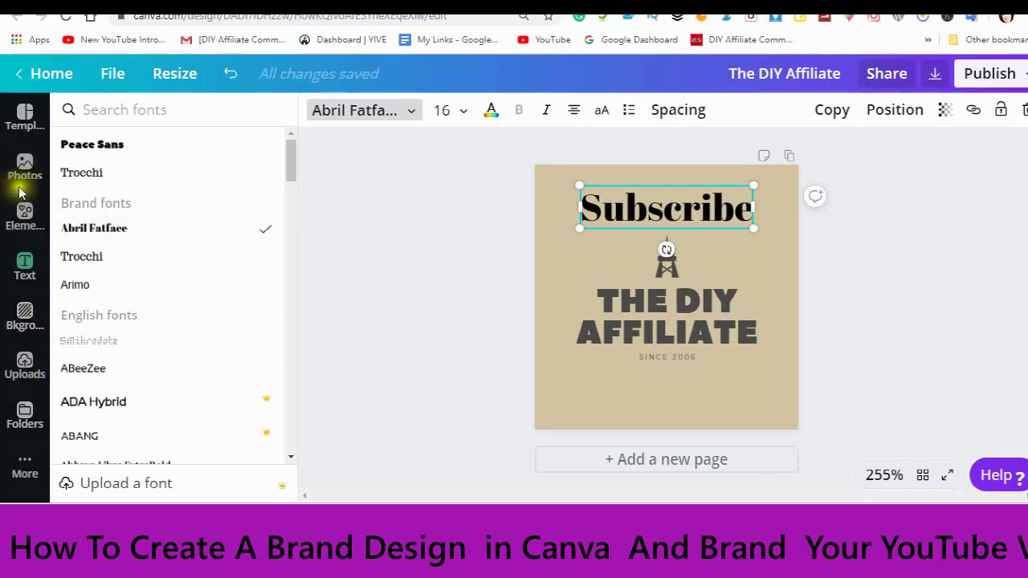
Clear the Icons search in the Elements library and add the recently used white ribbon banner shape to the page.
left_click(25, 213)
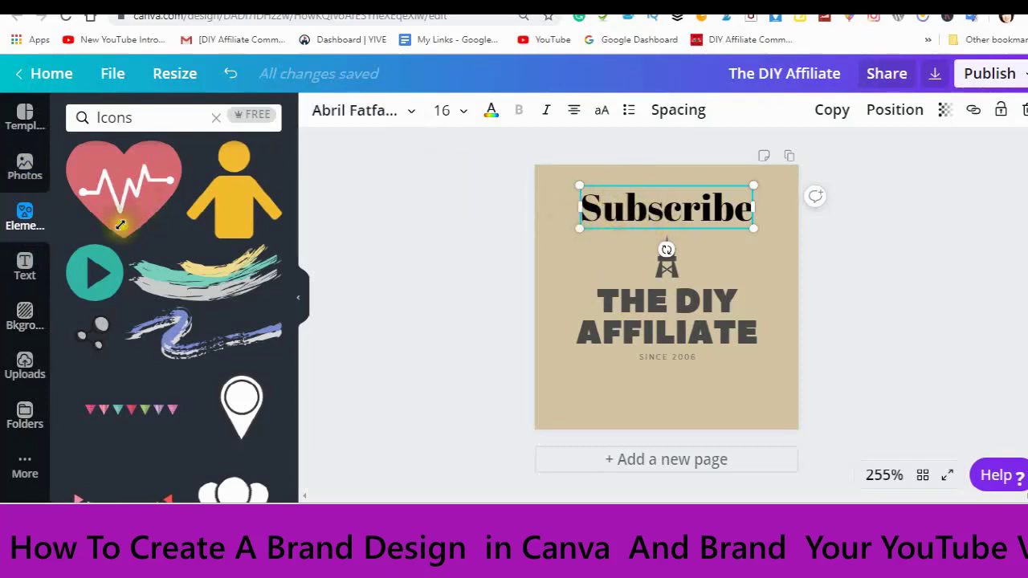
left_click(213, 120)
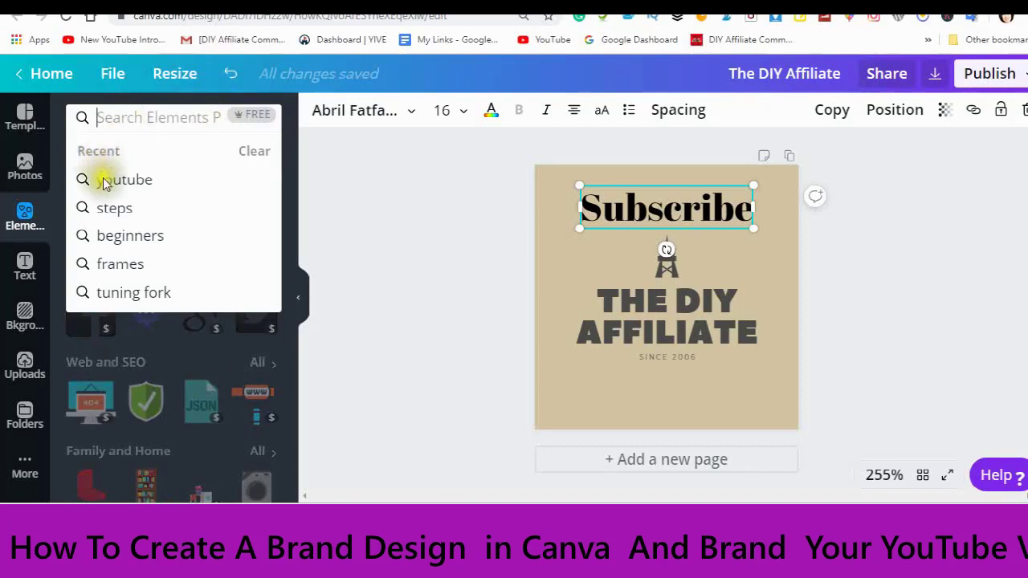
left_click(403, 170)
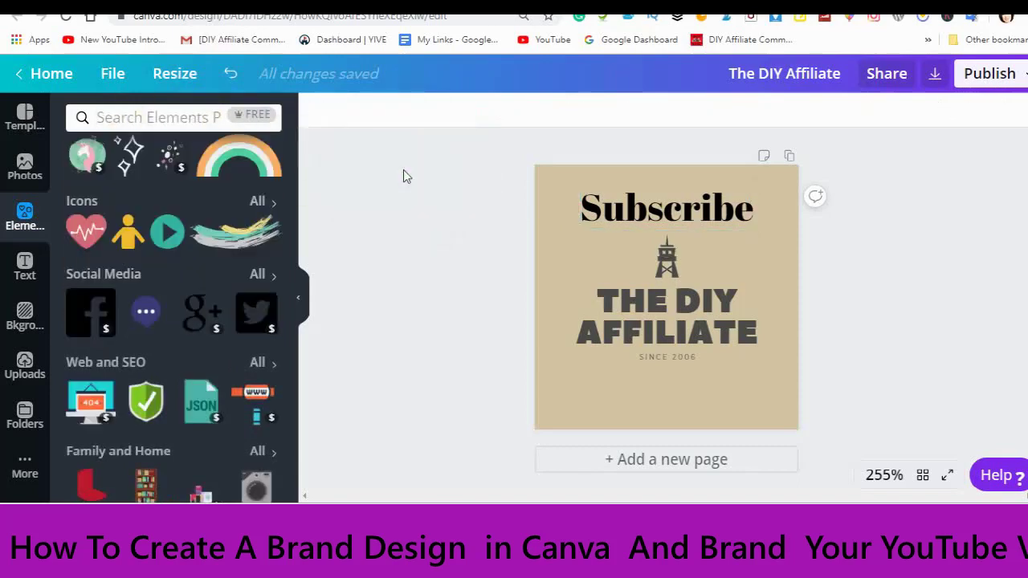
left_click(14, 223)
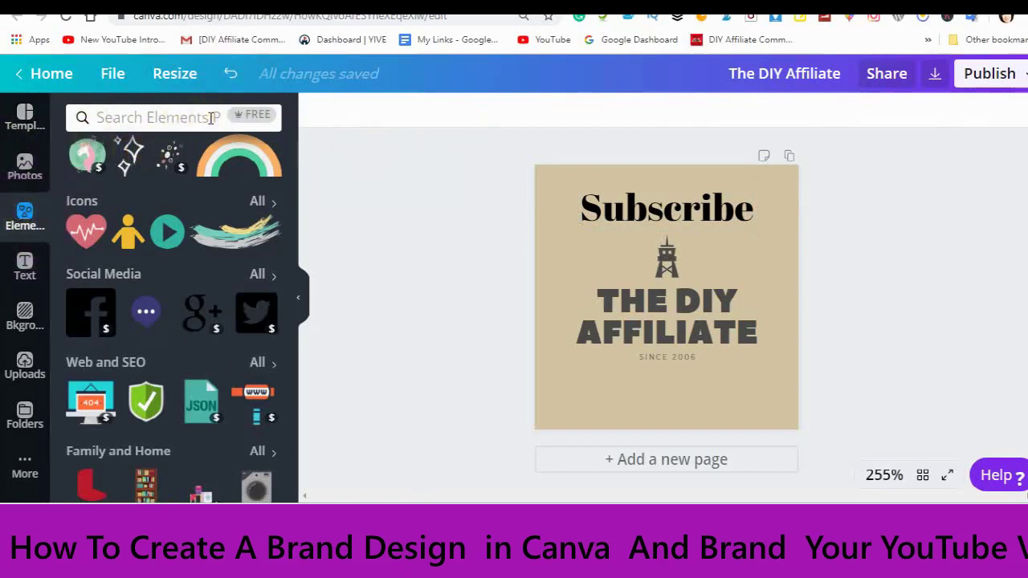
scroll(137, 329, "up", 10)
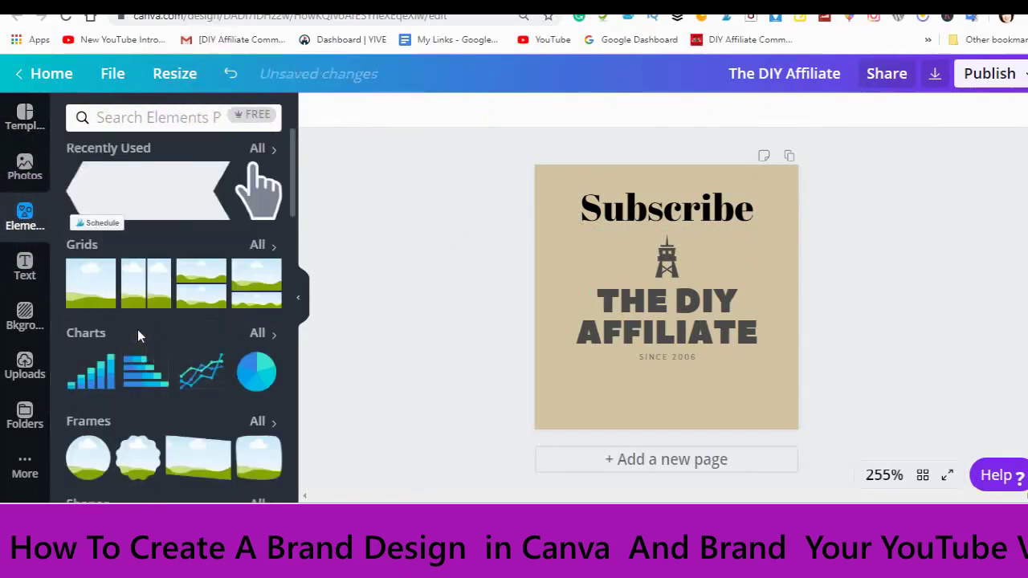
left_click(146, 207)
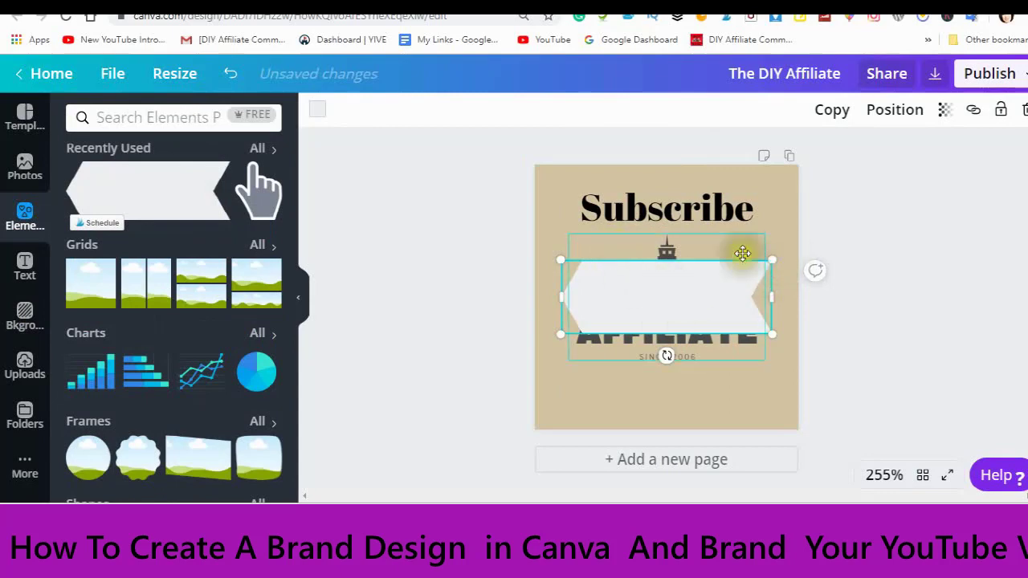
left_click(771, 260)
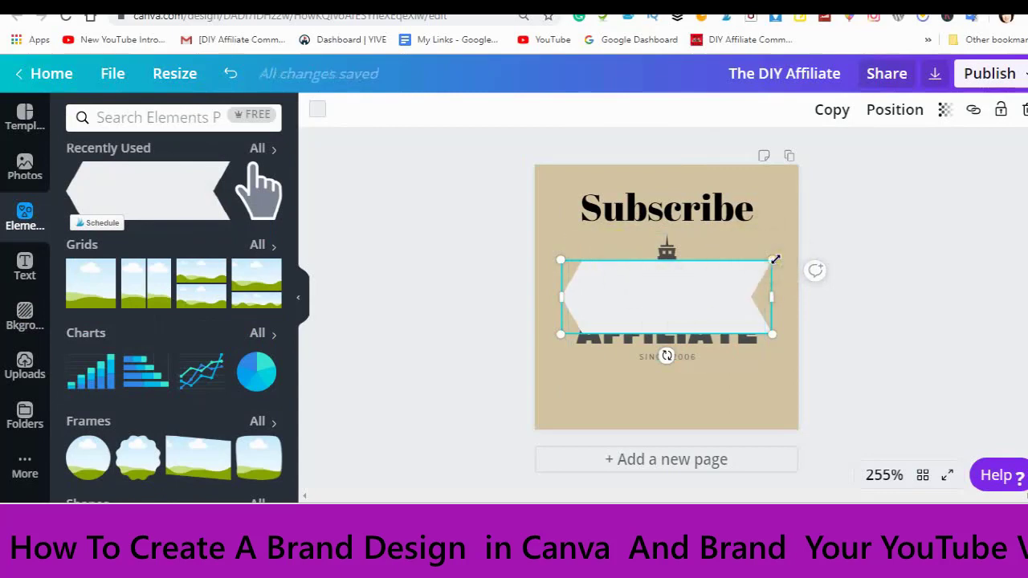
Shrink the white ribbon banner on the page to about 93 × 33 px.
left_click_drag(772, 260, 734, 284)
right_click(657, 328)
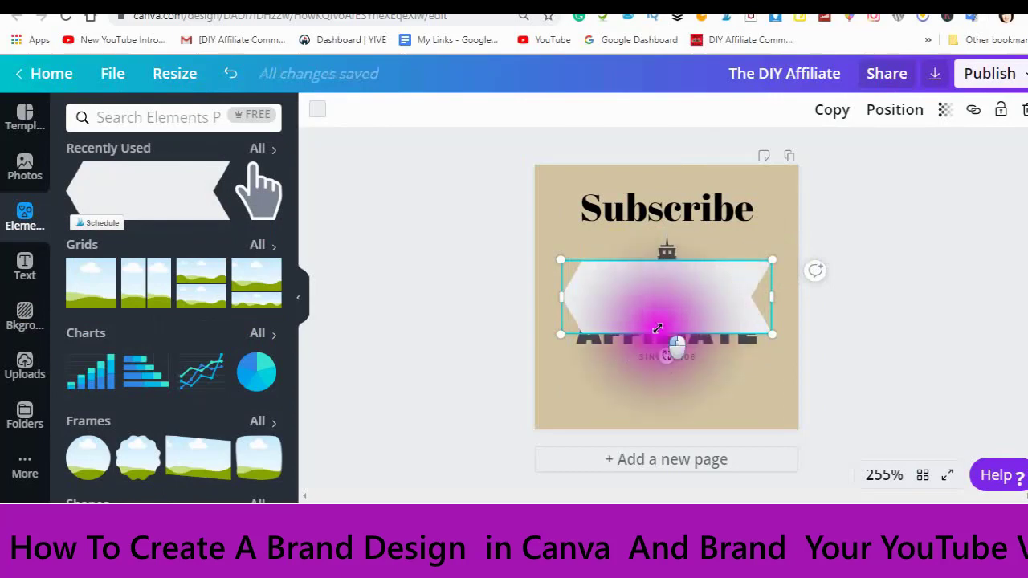
left_click_drag(667, 314, 734, 281)
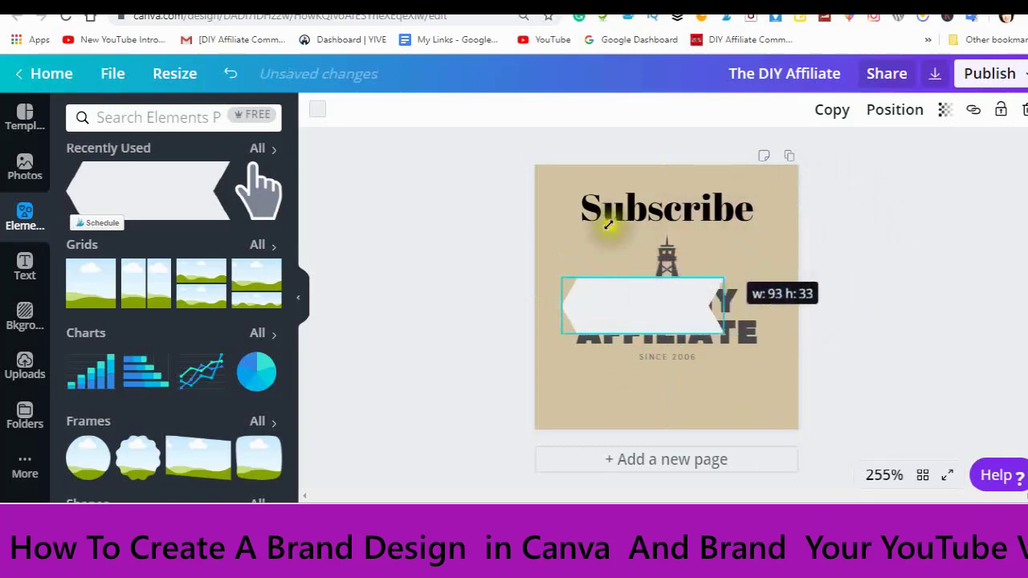
Recolour the ribbon banner with the bright red from the brand colours.
left_click(316, 116)
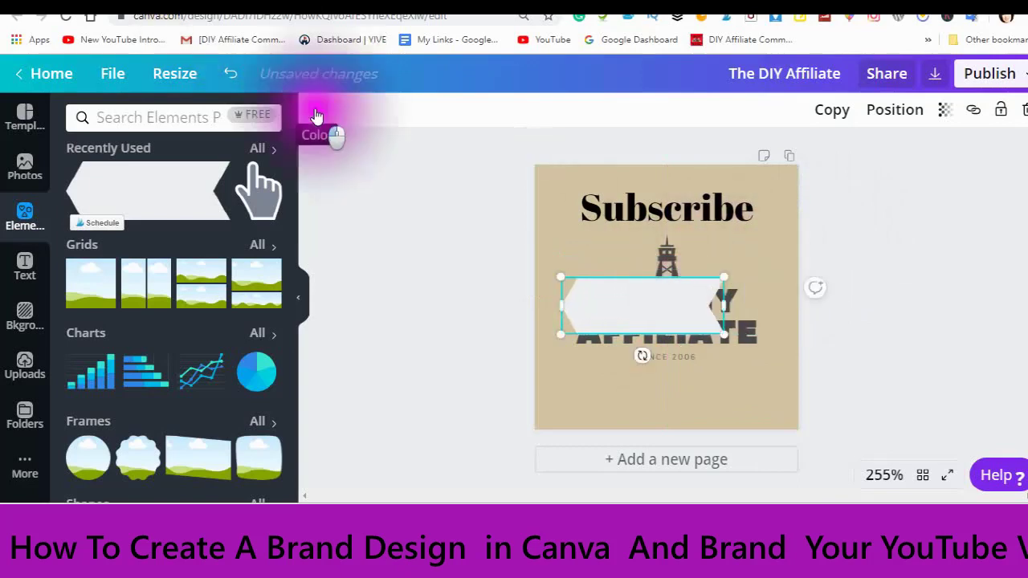
left_click(316, 116)
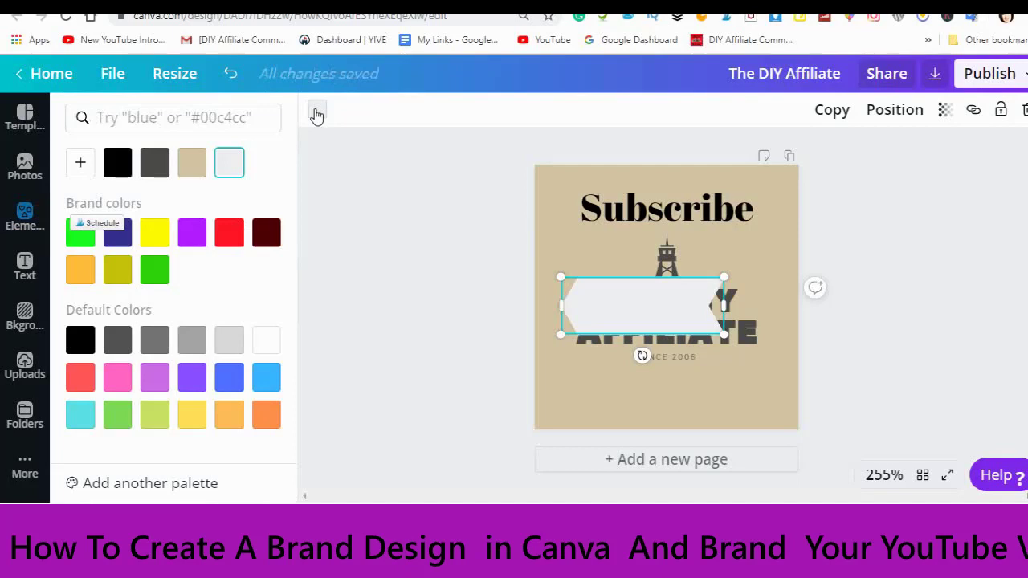
left_click(228, 235)
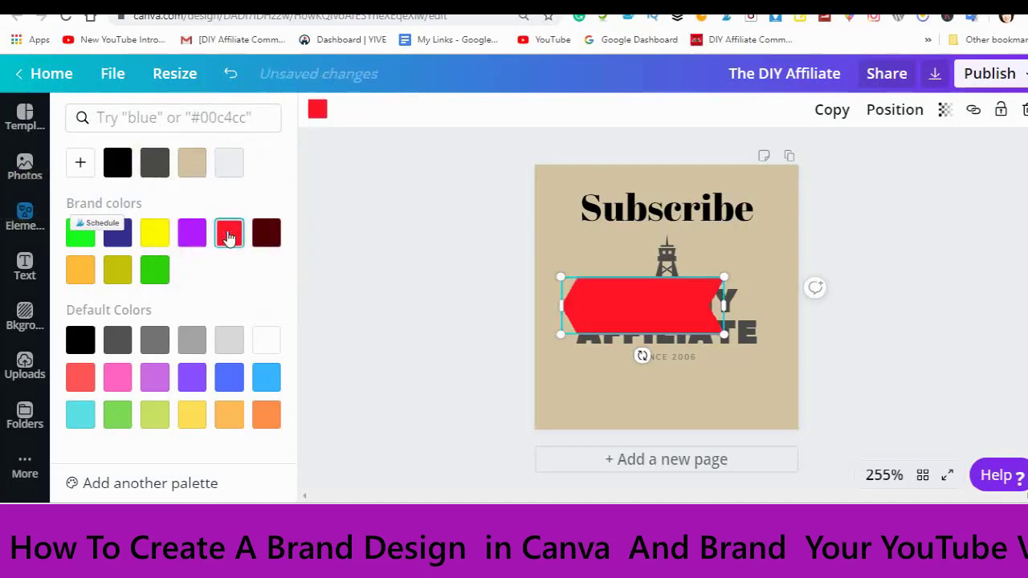
Enlarge the red banner to about 135 × 48 px and centre it horizontally over the Subscribe text.
left_click(638, 316)
left_click_drag(633, 313, 658, 216)
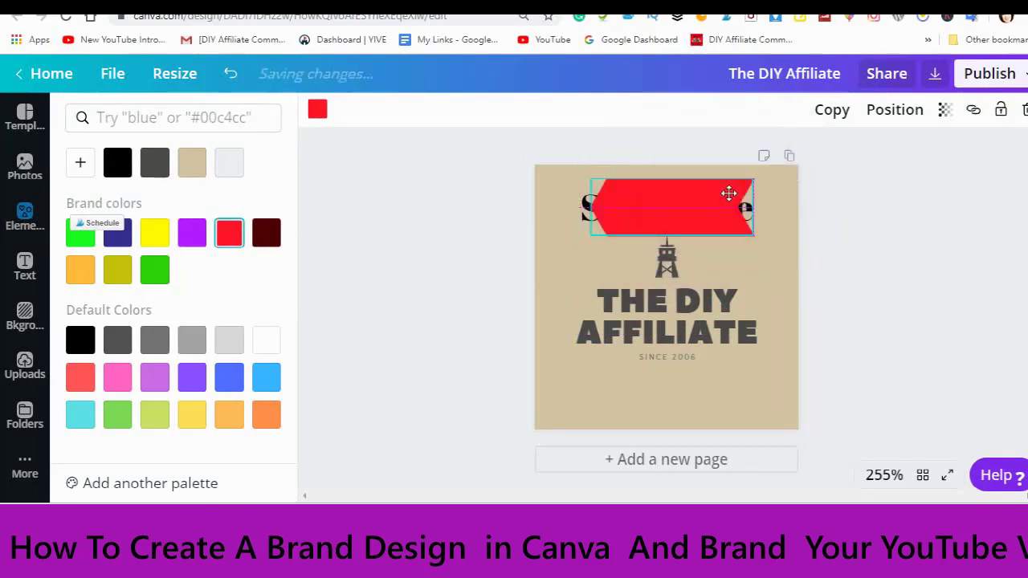
left_click(728, 193)
left_click_drag(754, 177, 848, 165)
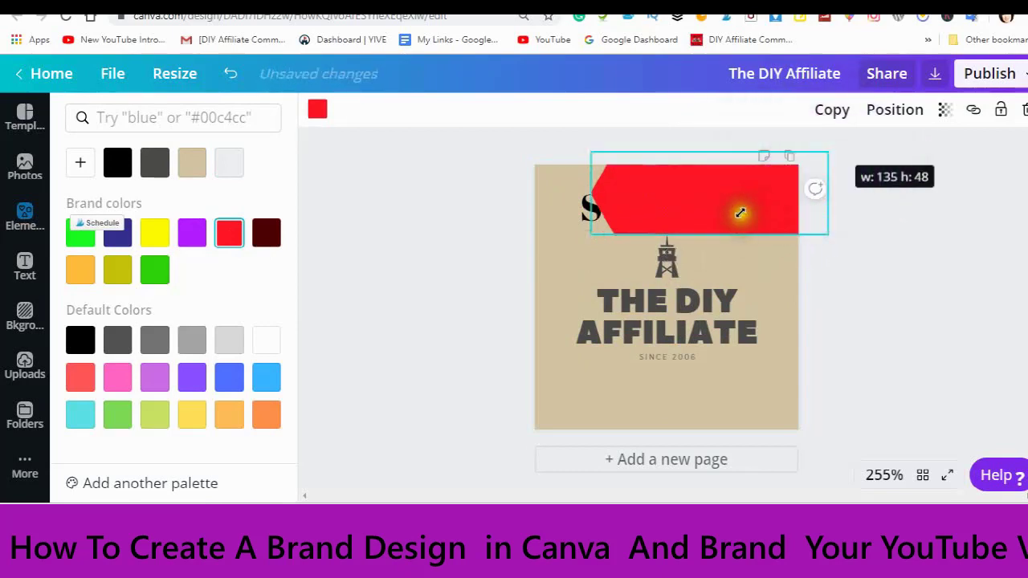
left_click(704, 207)
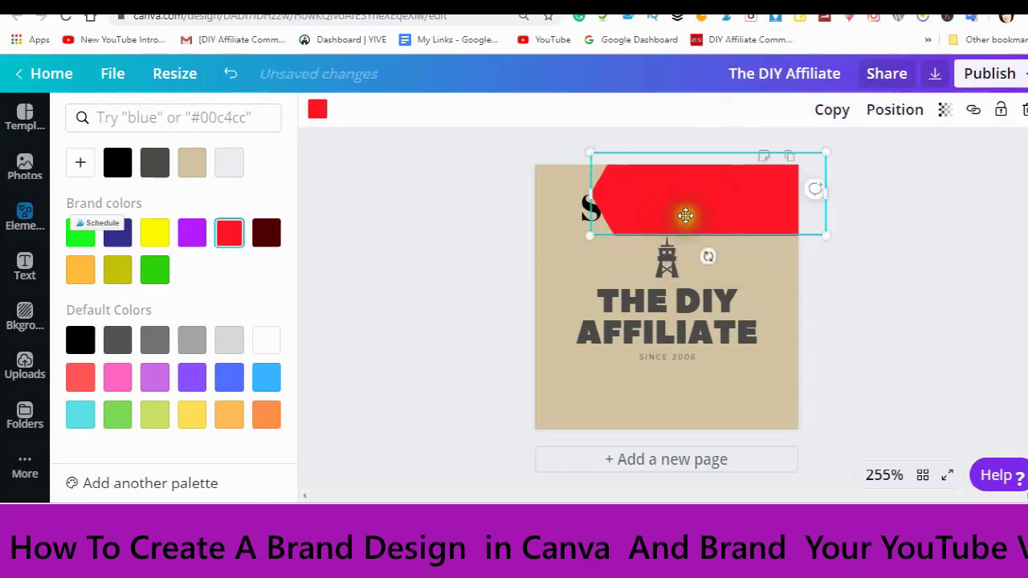
left_click(669, 210)
left_click_drag(669, 211, 648, 229)
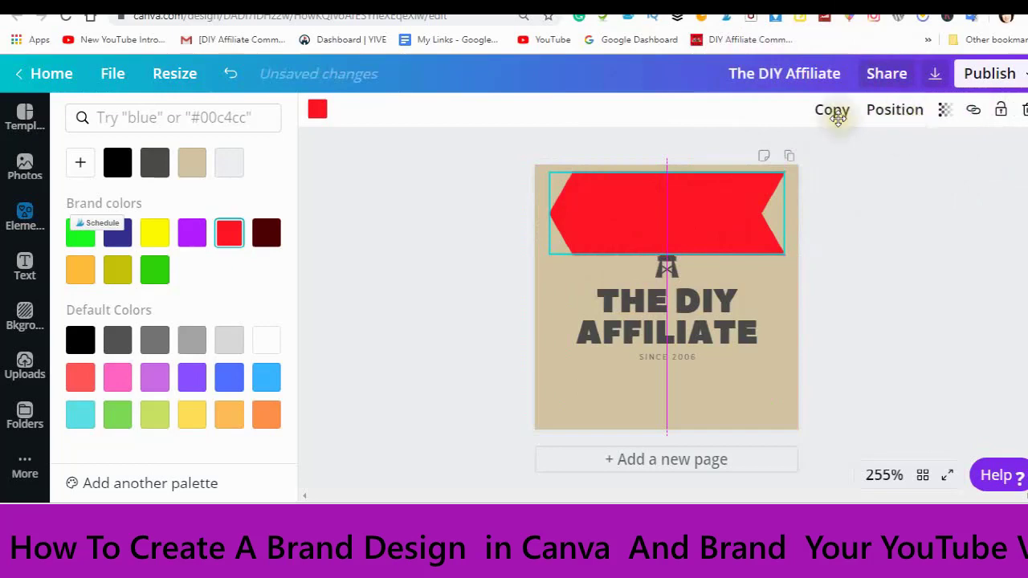
Move the red banner backward in the layer order, sending it all the way to the back.
left_click(894, 119)
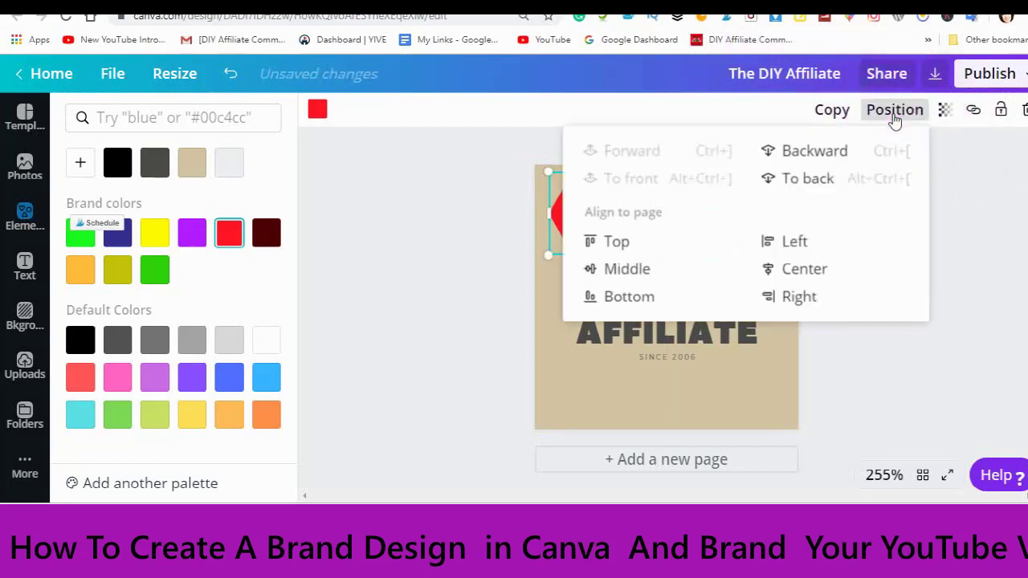
left_click(813, 157)
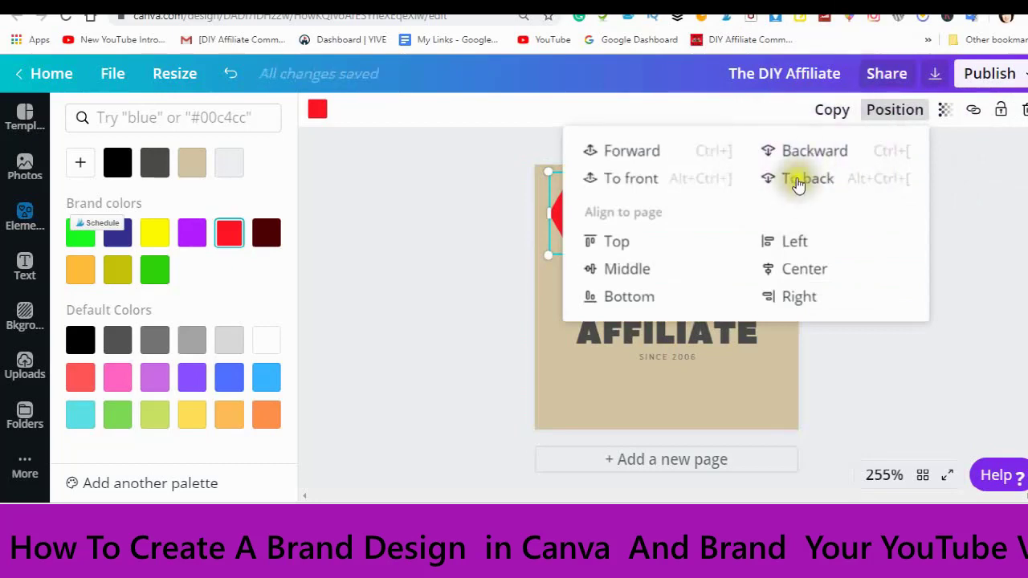
left_click(799, 180)
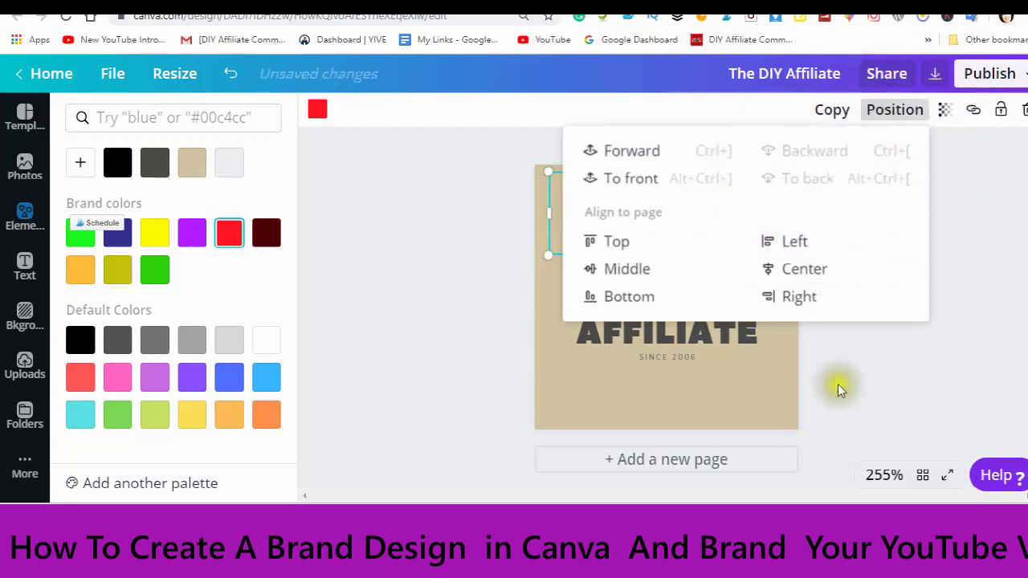
left_click(841, 388)
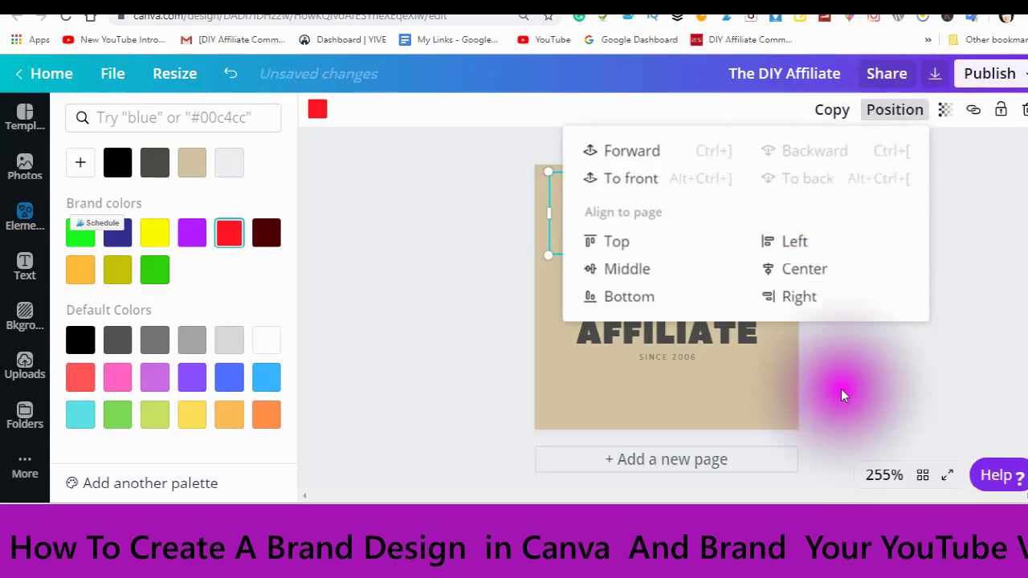
left_click(841, 389)
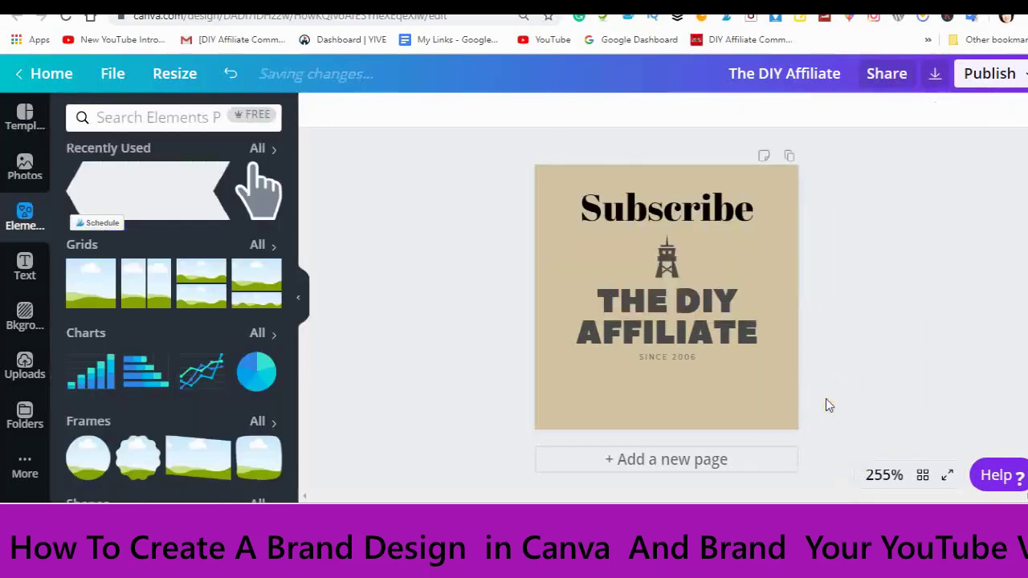
Send the Subscribe text backward through the layers until it is the lowest one.
left_click(693, 212)
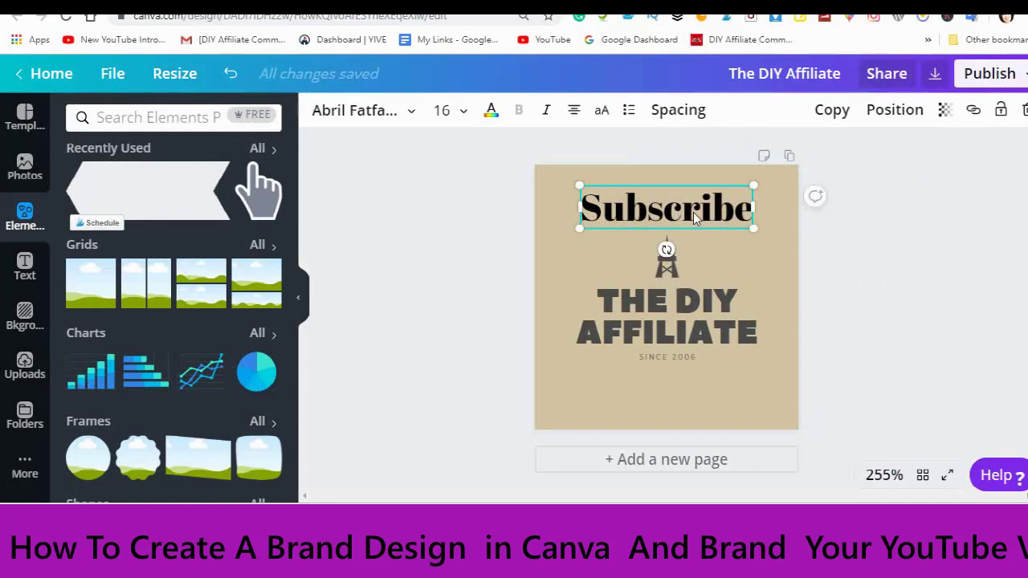
left_click(895, 116)
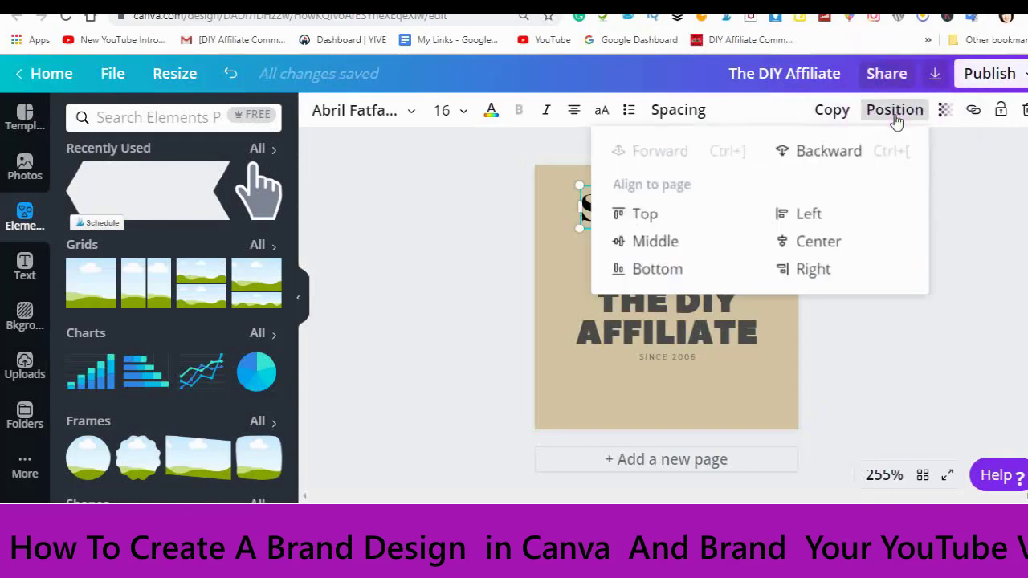
left_click(826, 157)
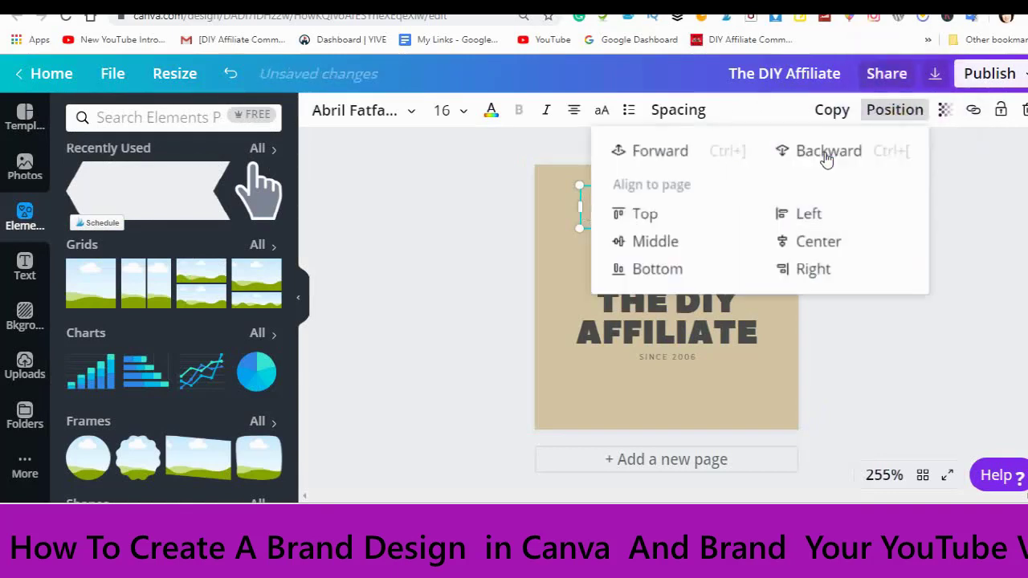
left_click(826, 157)
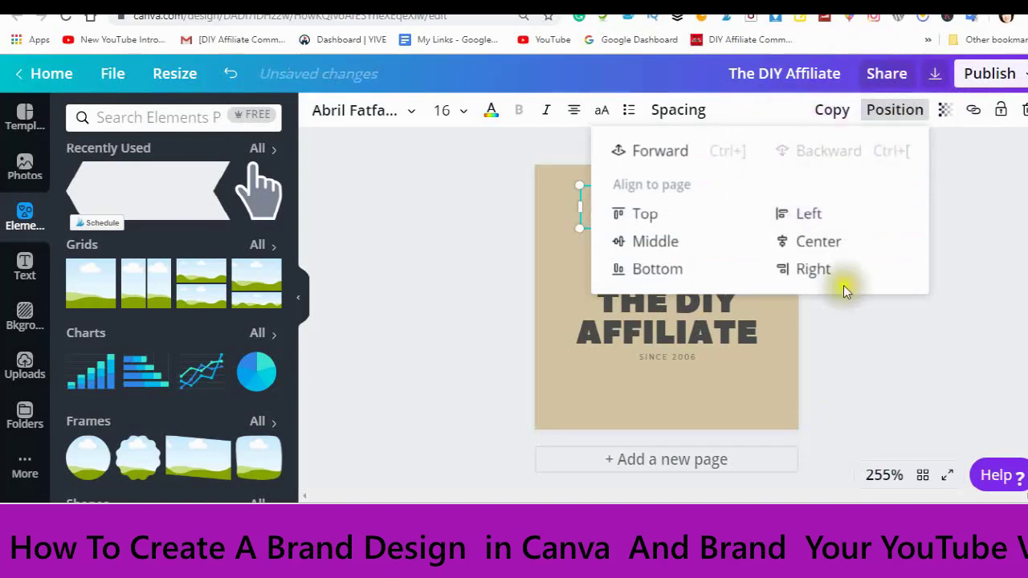
left_click(855, 345)
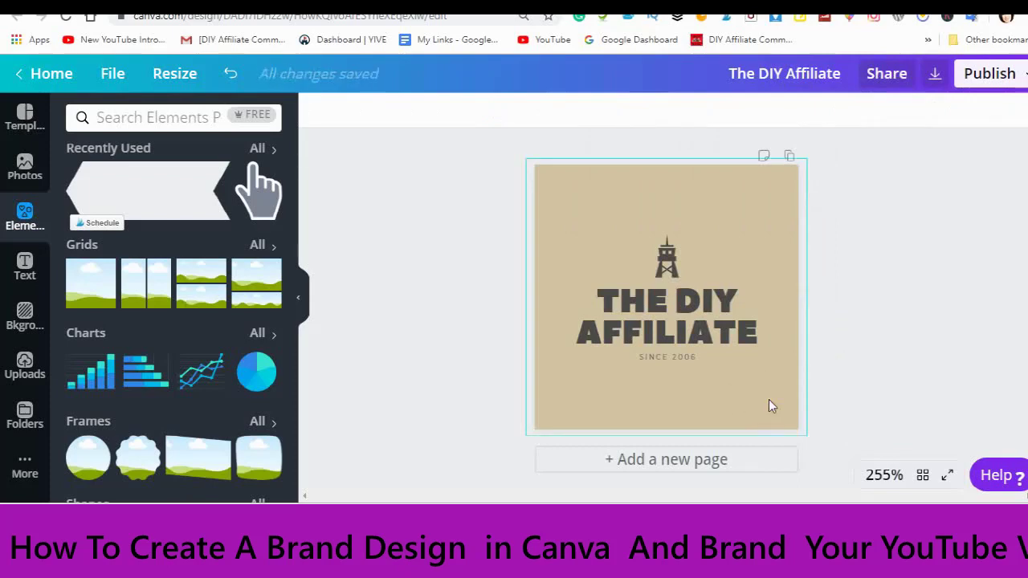
Send the beige background shape backward, behind the red banner.
left_click(515, 181)
left_click(762, 217)
left_click(734, 206)
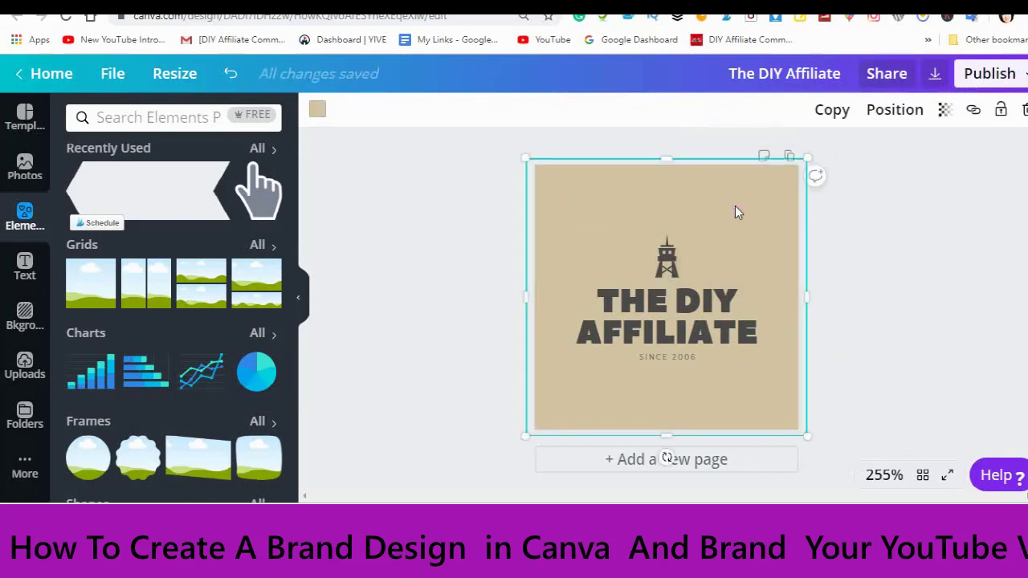
left_click(896, 112)
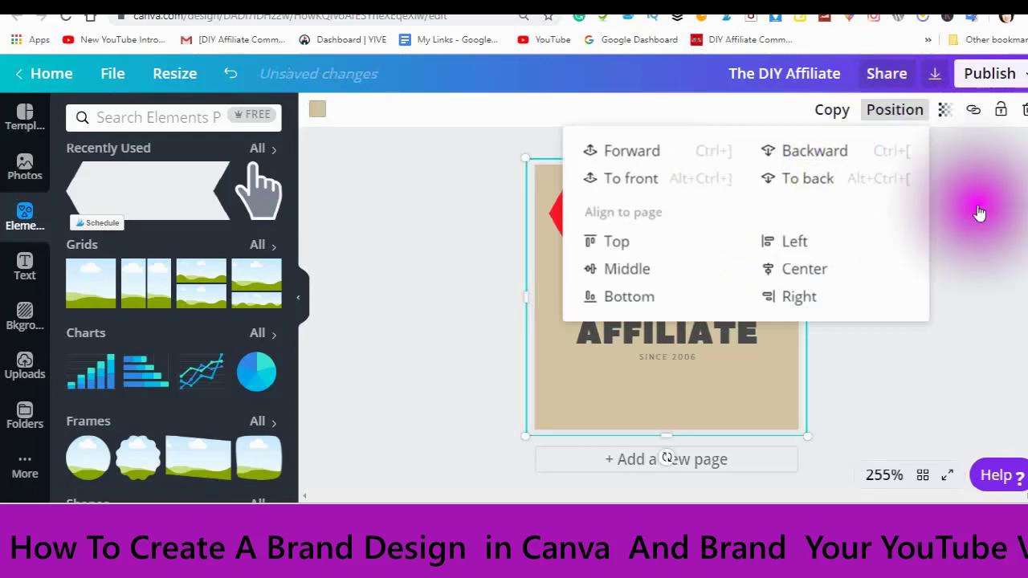
left_click(835, 376)
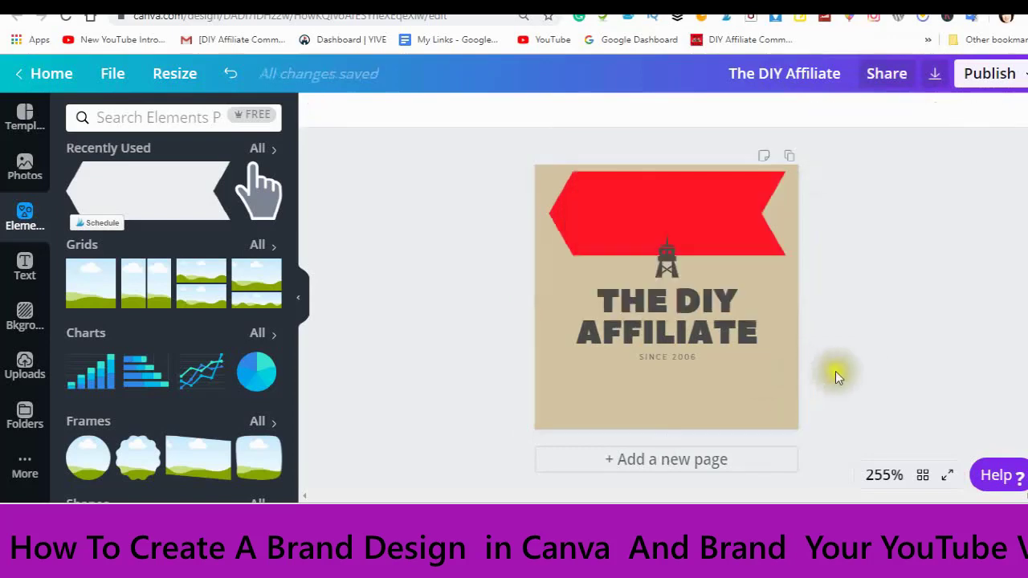
Send the red banner to the back of the layer order.
left_click(663, 212)
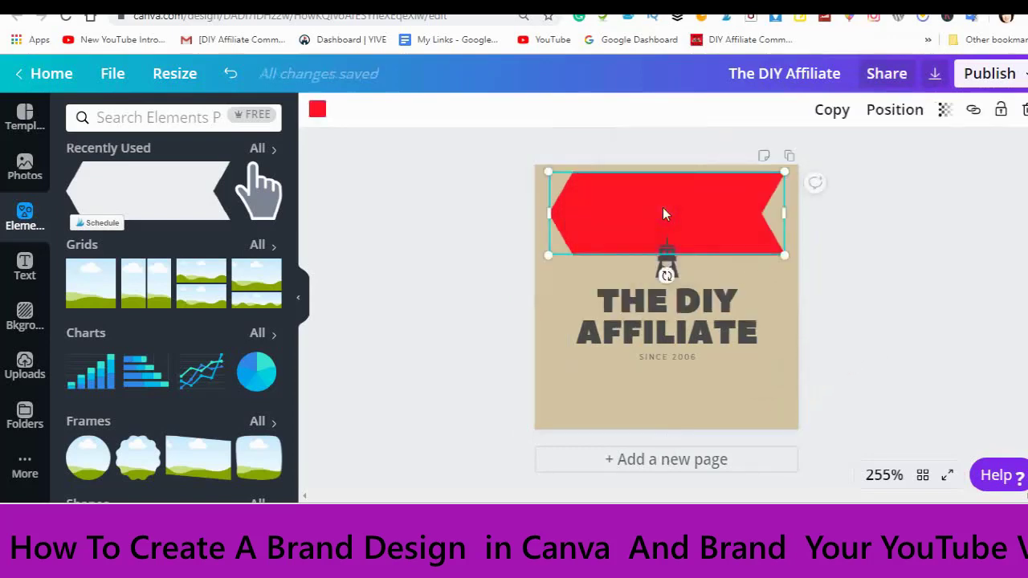
left_click(896, 113)
left_click(799, 180)
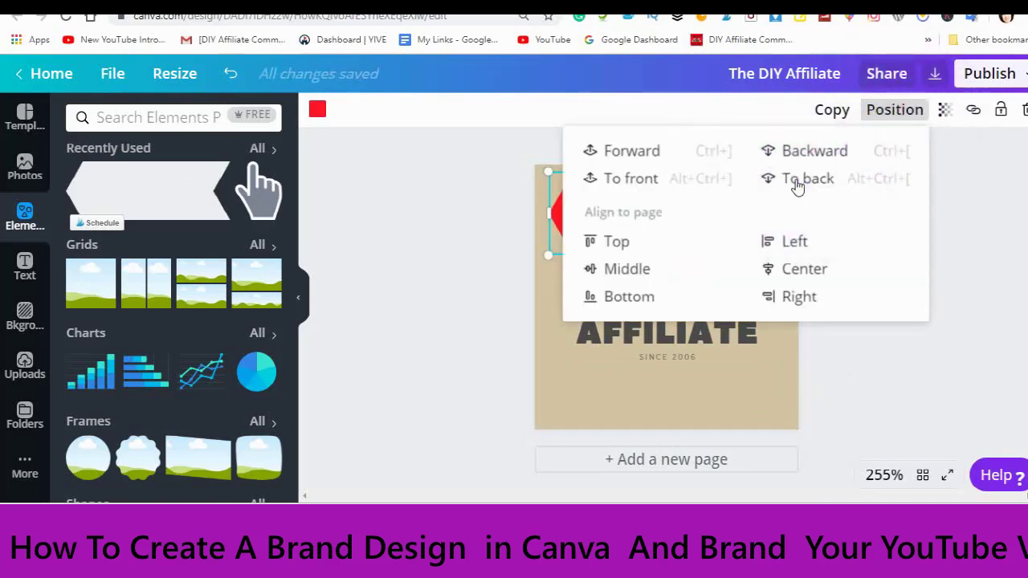
left_click(836, 347)
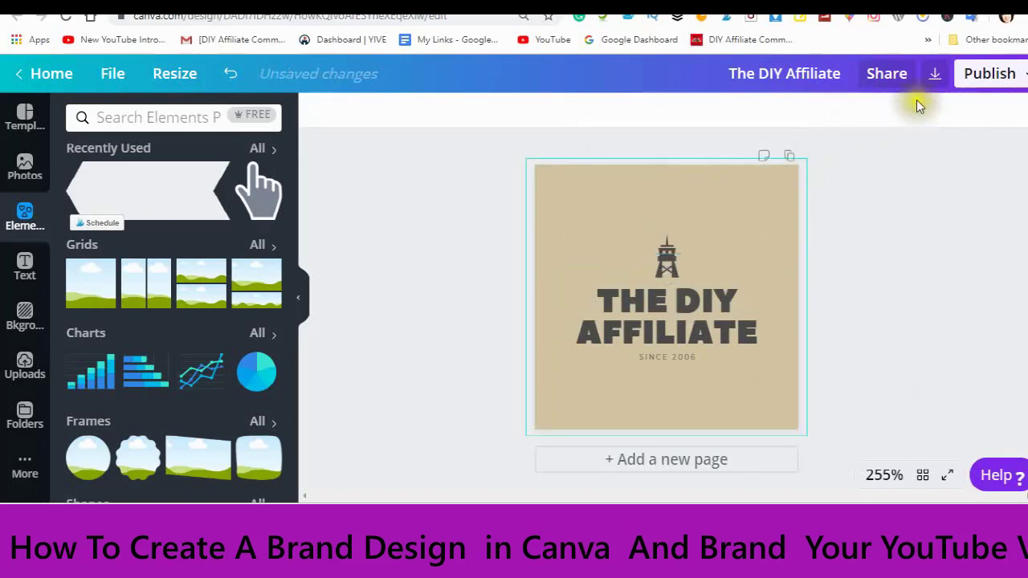
Send the beige background shape to the back, behind both the red banner and the Subscribe text.
left_click(594, 223)
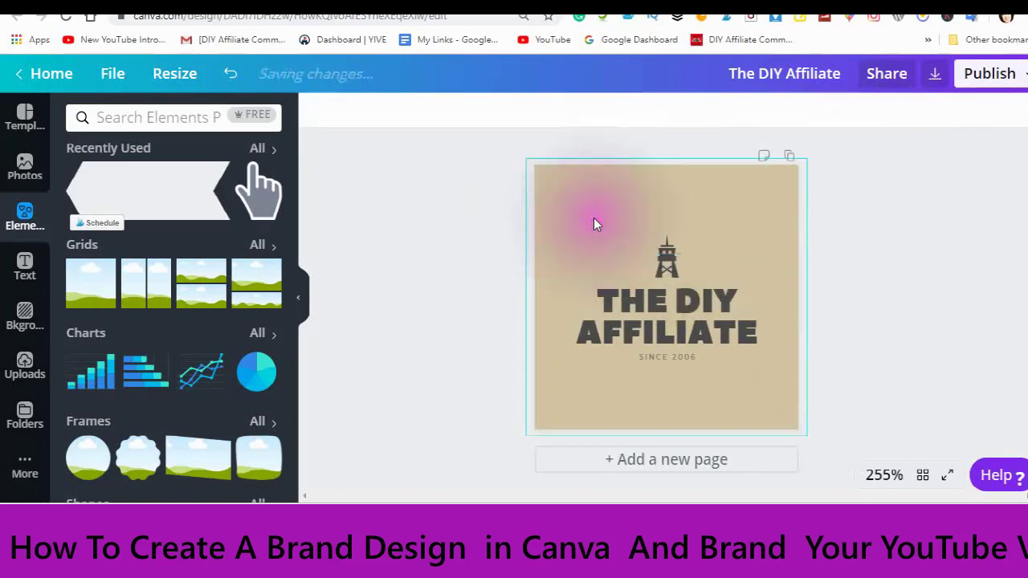
left_click(892, 116)
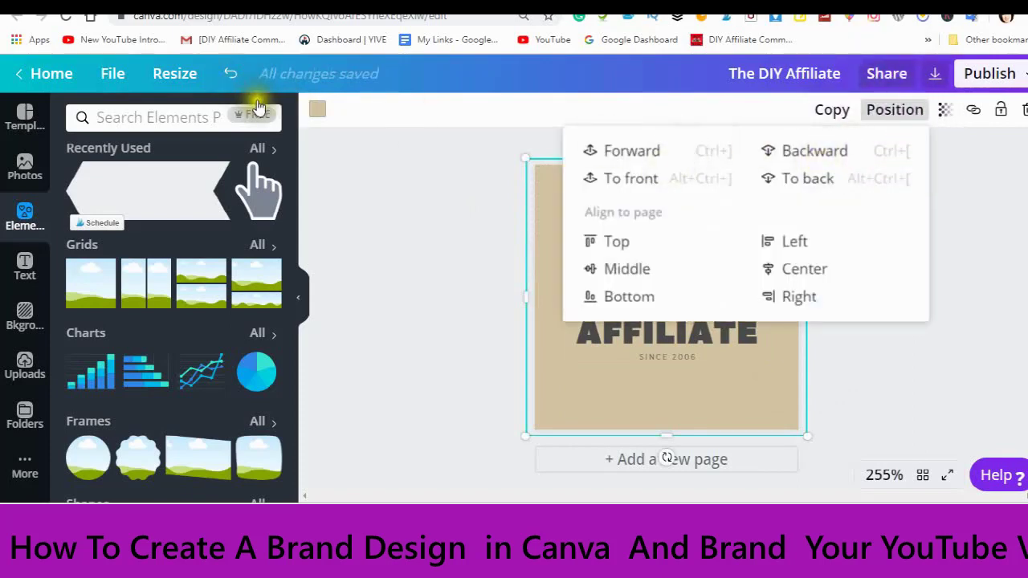
left_click(793, 181)
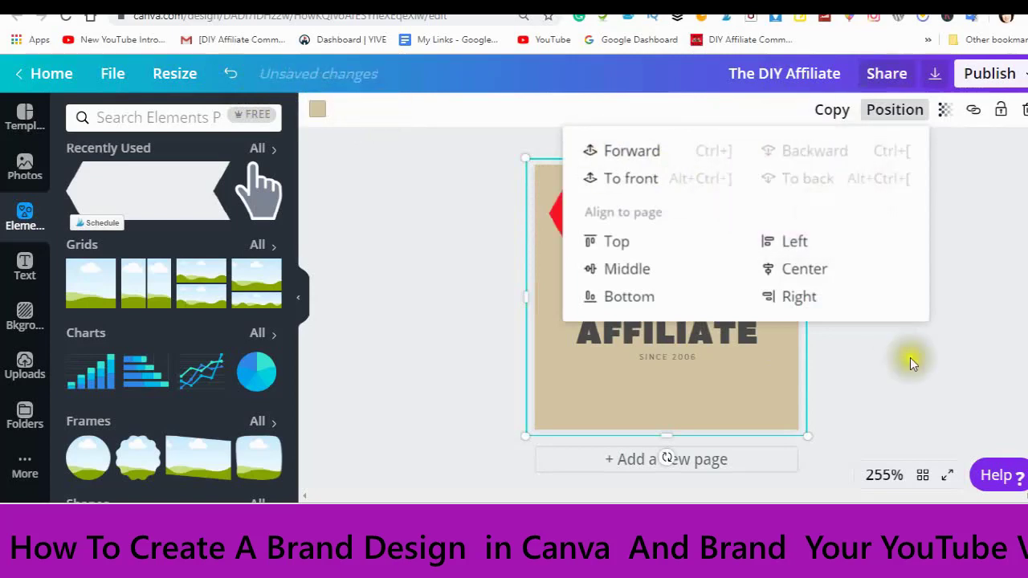
left_click(878, 382)
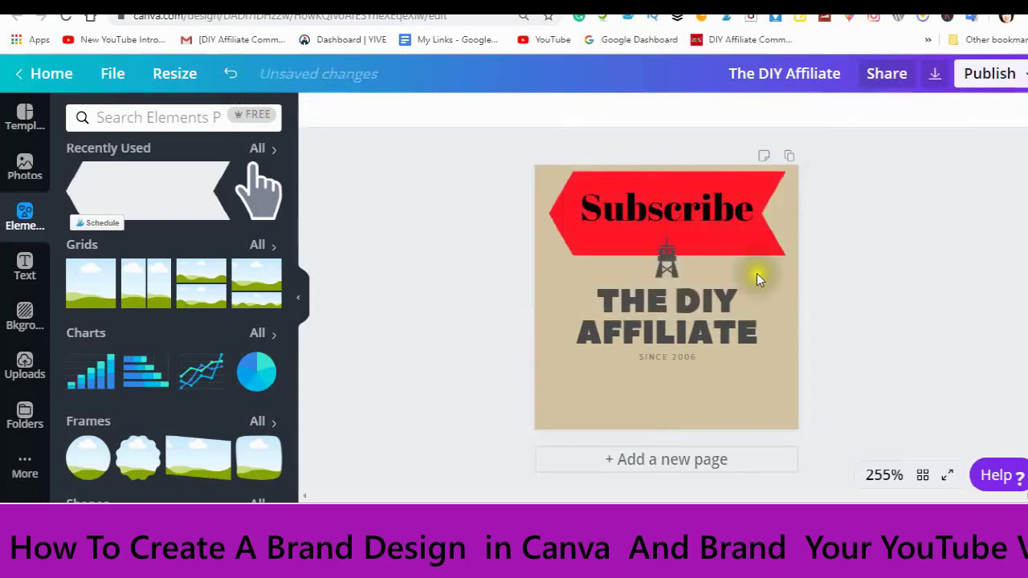